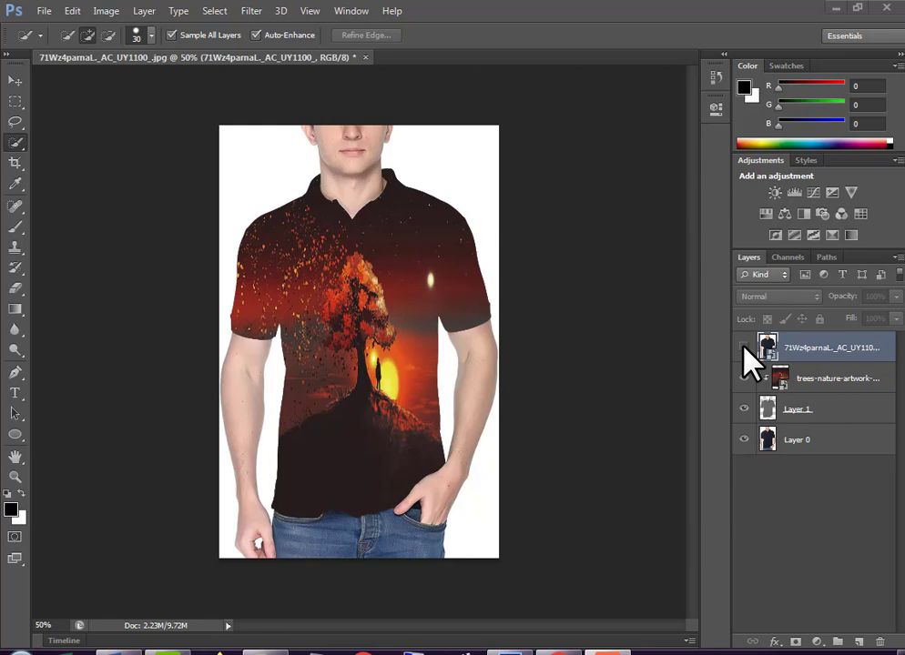
# Toggle the tree artwork layer repeatedly to compare the shirt with and without it.
pyautogui.click(742, 347)
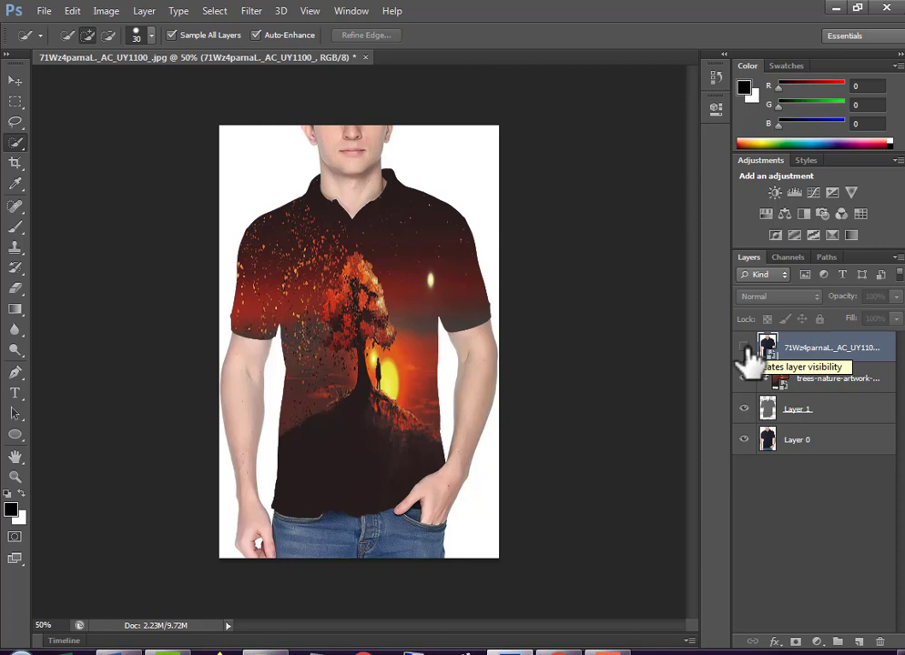
pyautogui.click(743, 348)
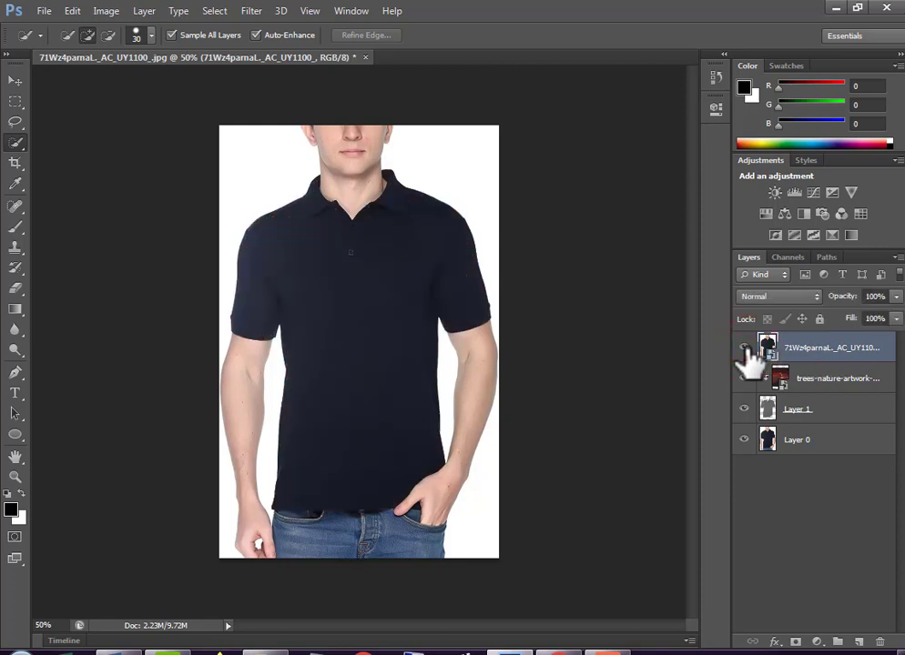
pyautogui.click(744, 348)
pyautogui.click(743, 347)
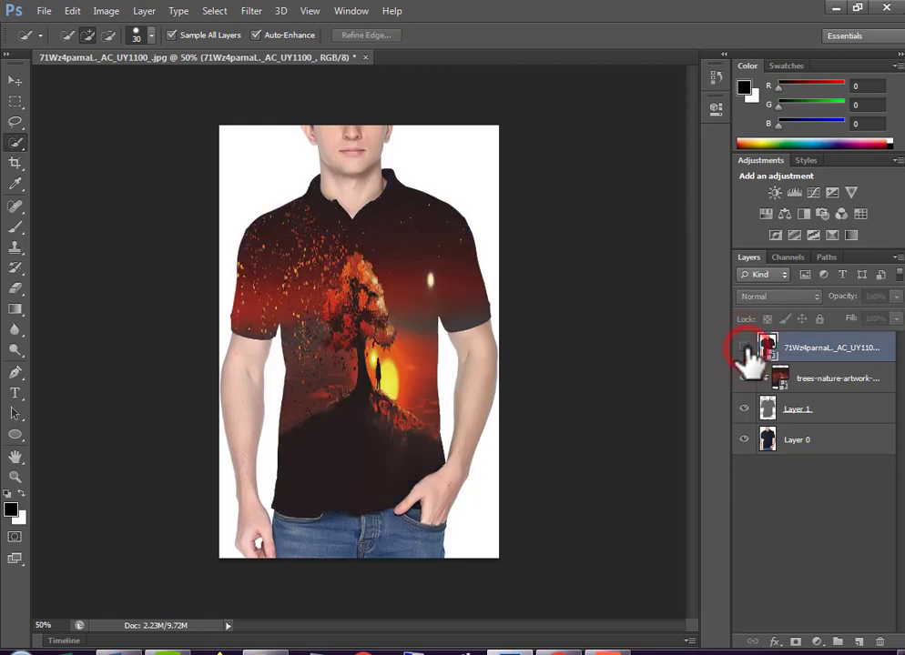
pyautogui.click(744, 347)
pyautogui.click(744, 347)
pyautogui.click(744, 348)
pyautogui.click(744, 347)
pyautogui.click(743, 348)
pyautogui.click(744, 348)
pyautogui.click(743, 348)
pyautogui.click(744, 348)
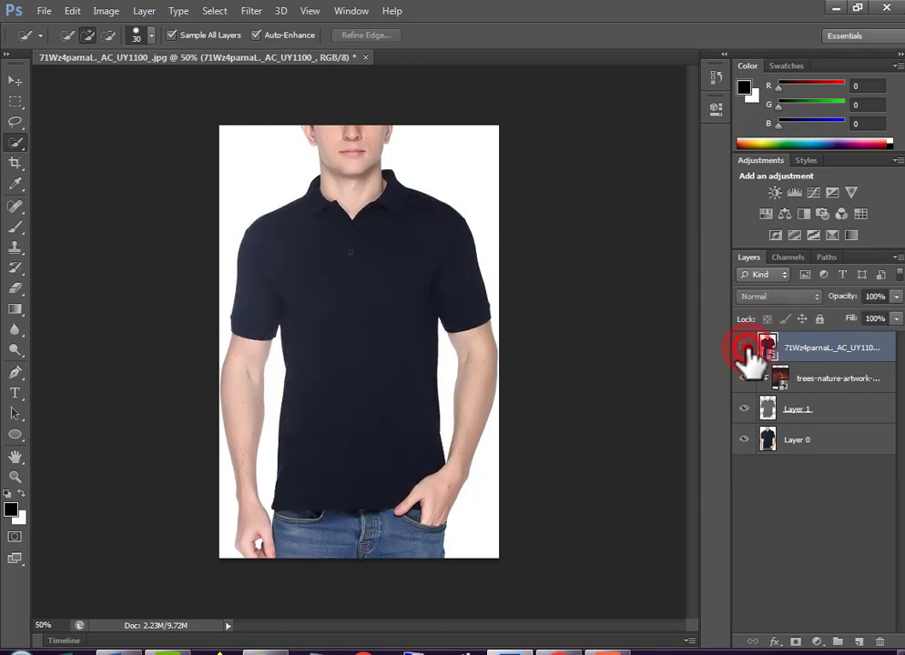
pyautogui.click(744, 348)
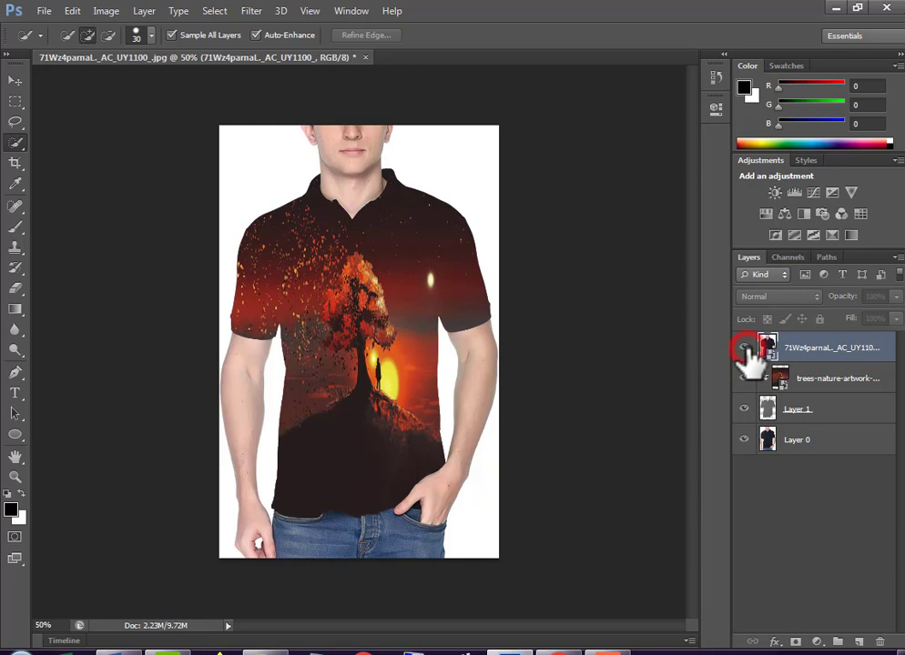
pyautogui.click(743, 347)
pyautogui.click(744, 347)
pyautogui.click(743, 348)
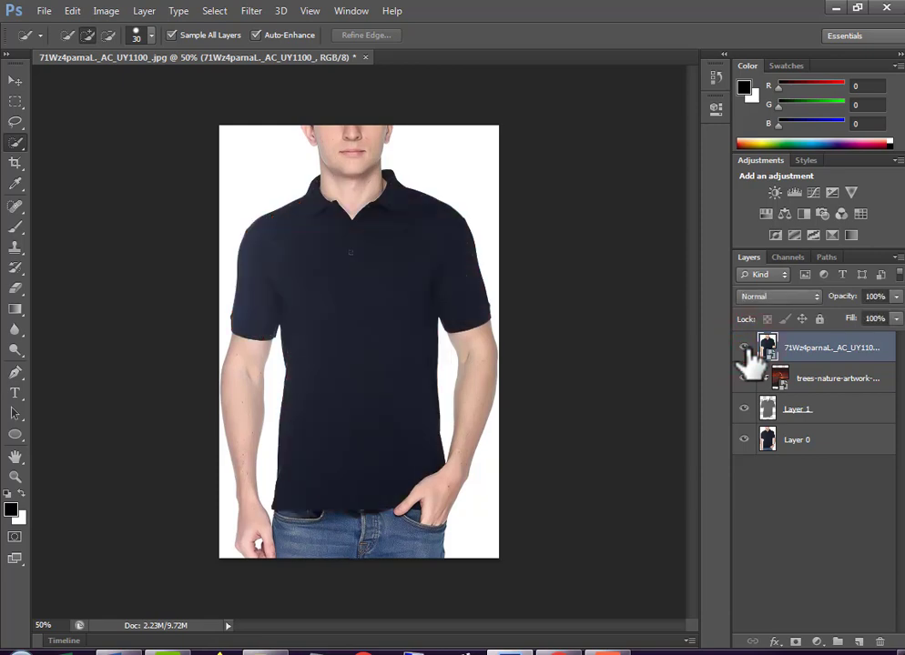
pyautogui.click(744, 347)
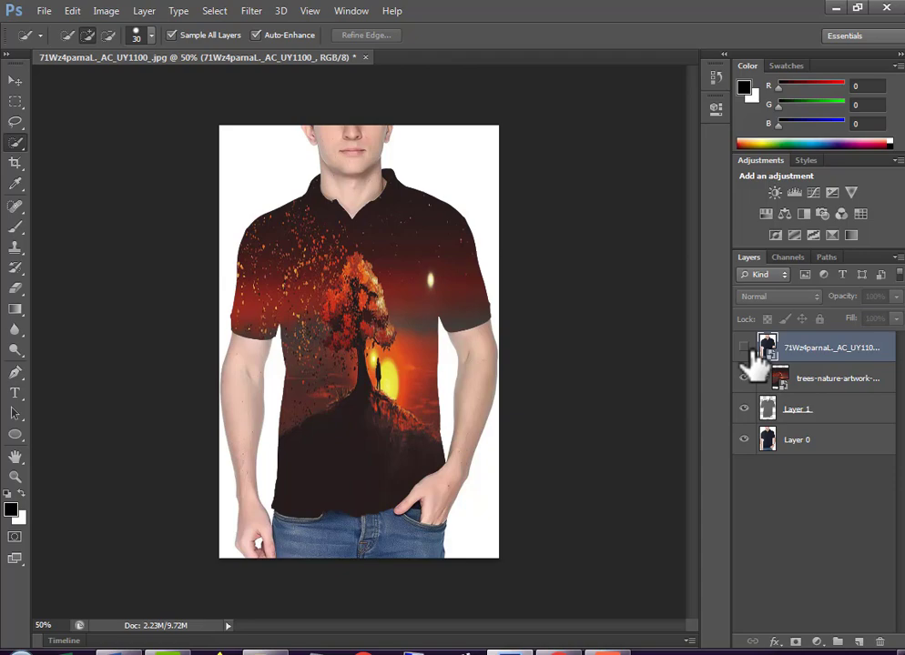
# Flip the artwork off and on once more, then close the composite without saving.
pyautogui.click(743, 347)
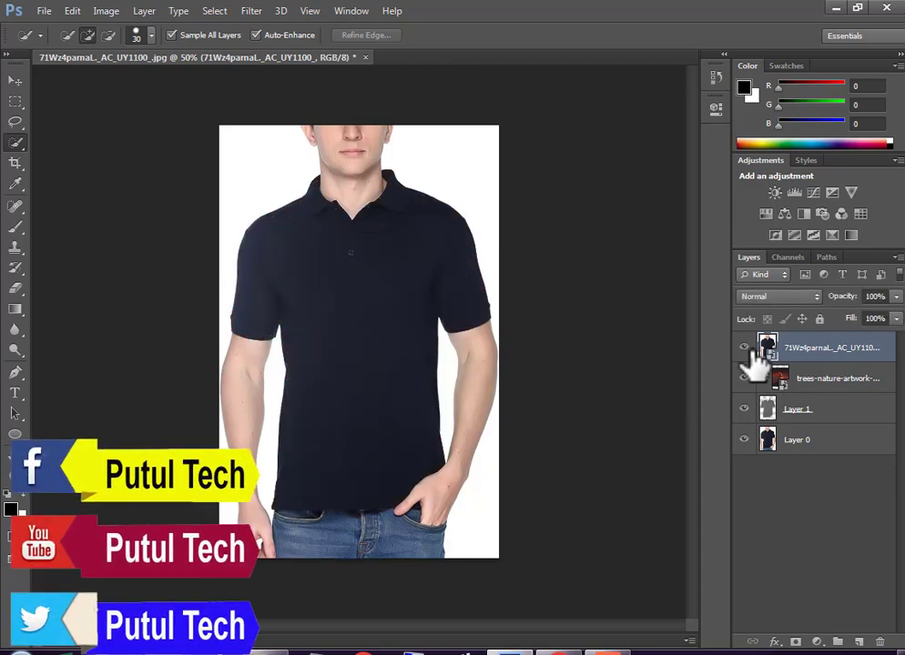
pyautogui.click(743, 348)
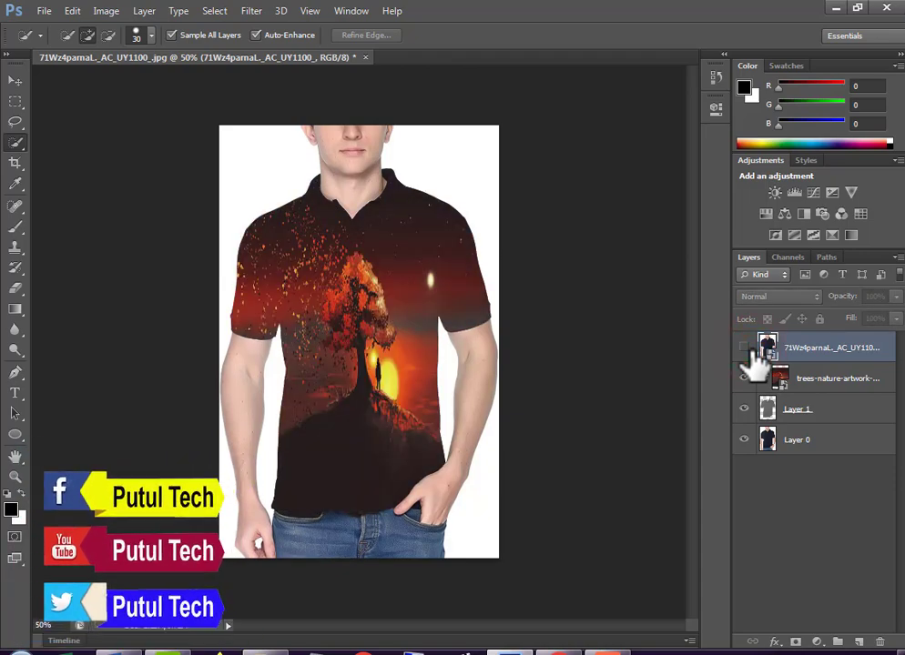
pyautogui.click(365, 57)
pyautogui.click(458, 259)
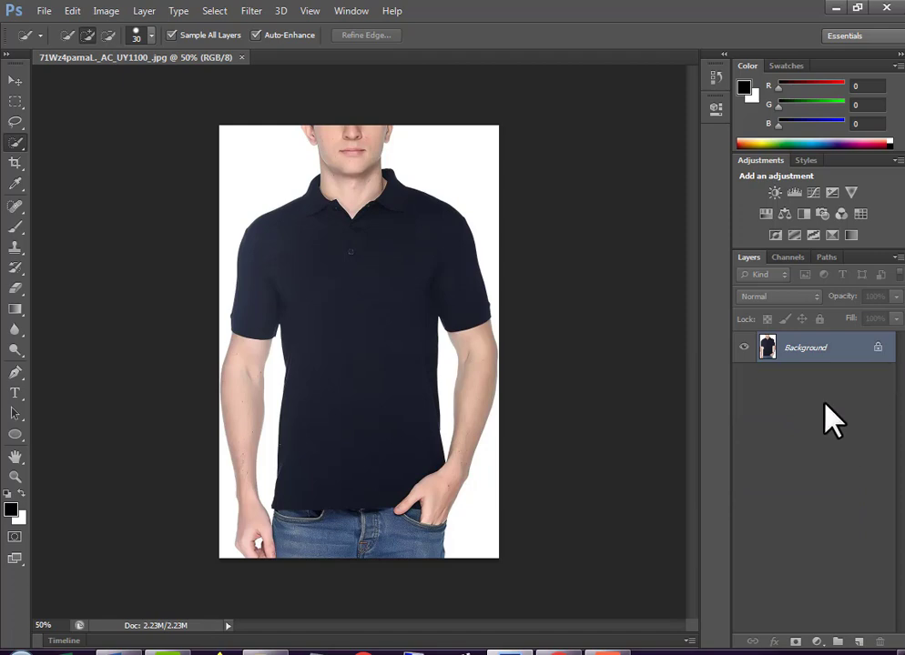
# Convert the locked Background of the shirt photo into an editable Layer 0.
pyautogui.doubleClick(863, 355)
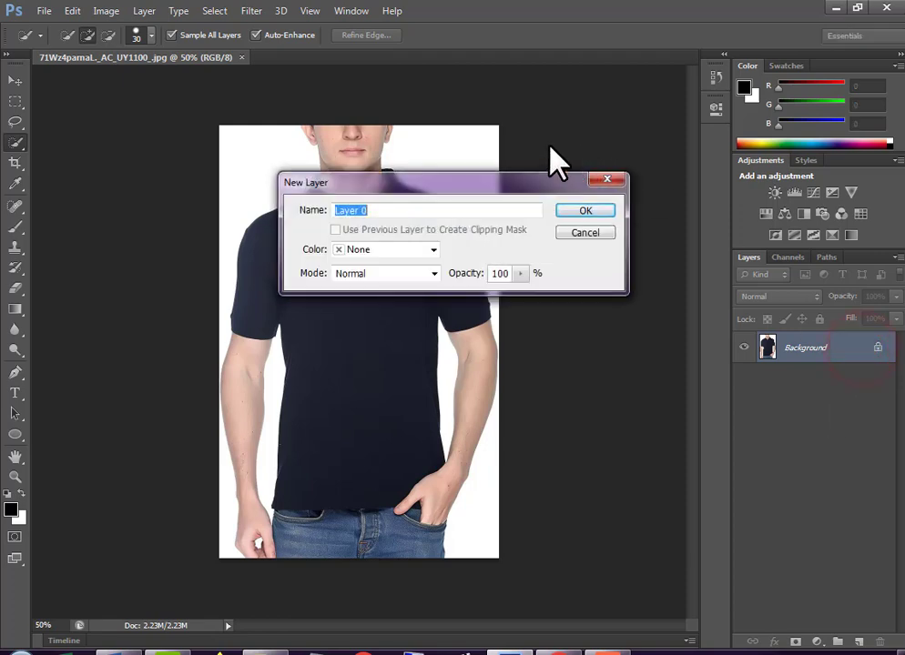
pyautogui.click(587, 211)
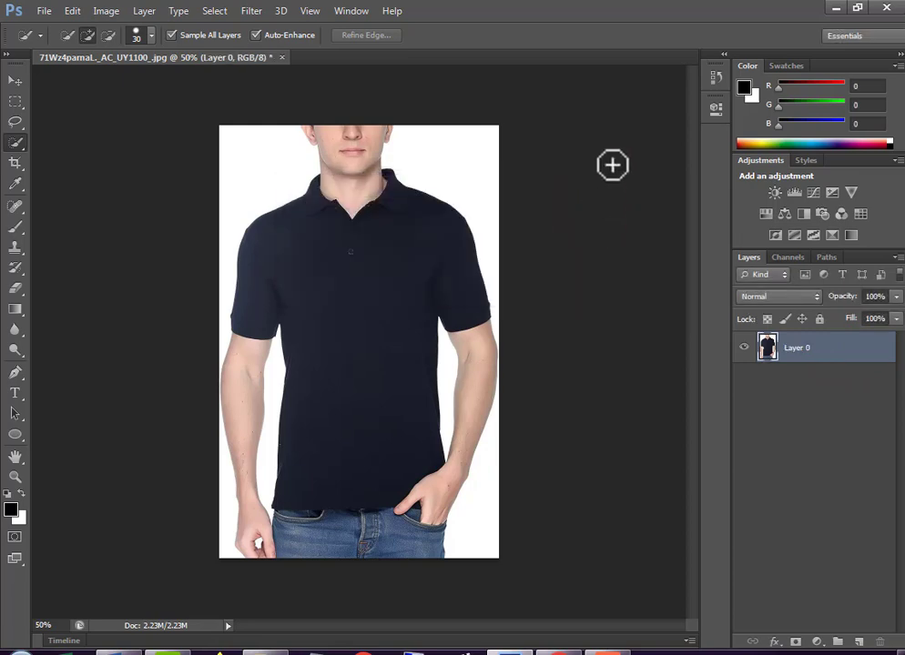
pyautogui.click(15, 143)
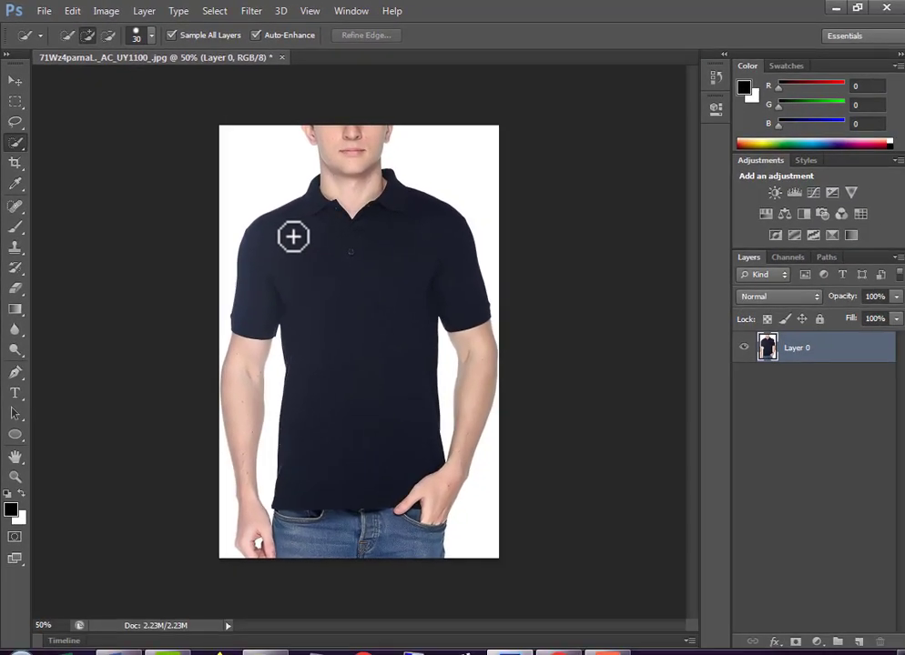
# Quick-select the navy polo from shoulder down, subtracting the jeans by the belt.
pyautogui.click(292, 238)
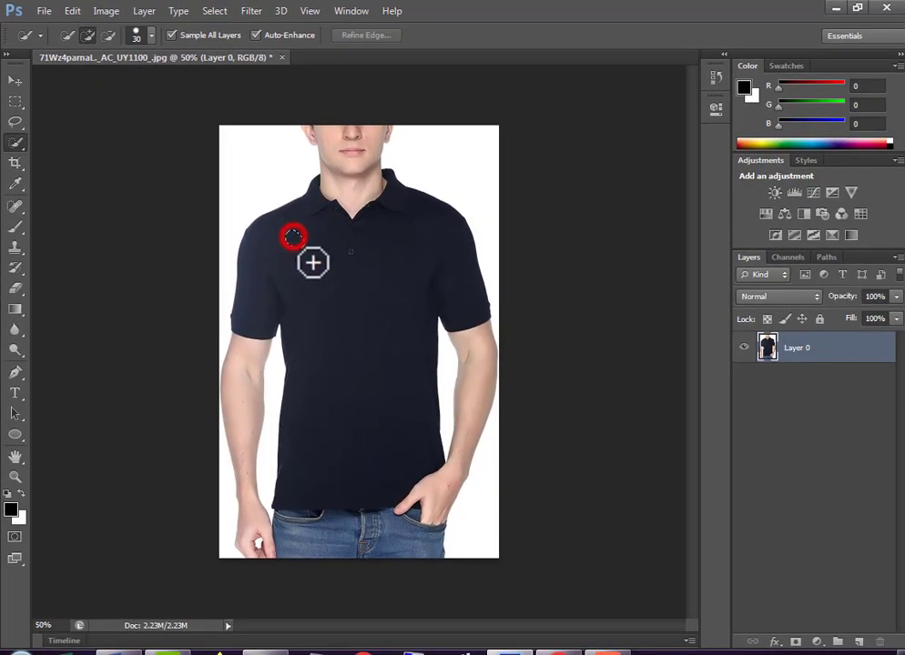
pyautogui.moveTo(312, 263); pyautogui.dragTo(355, 351)
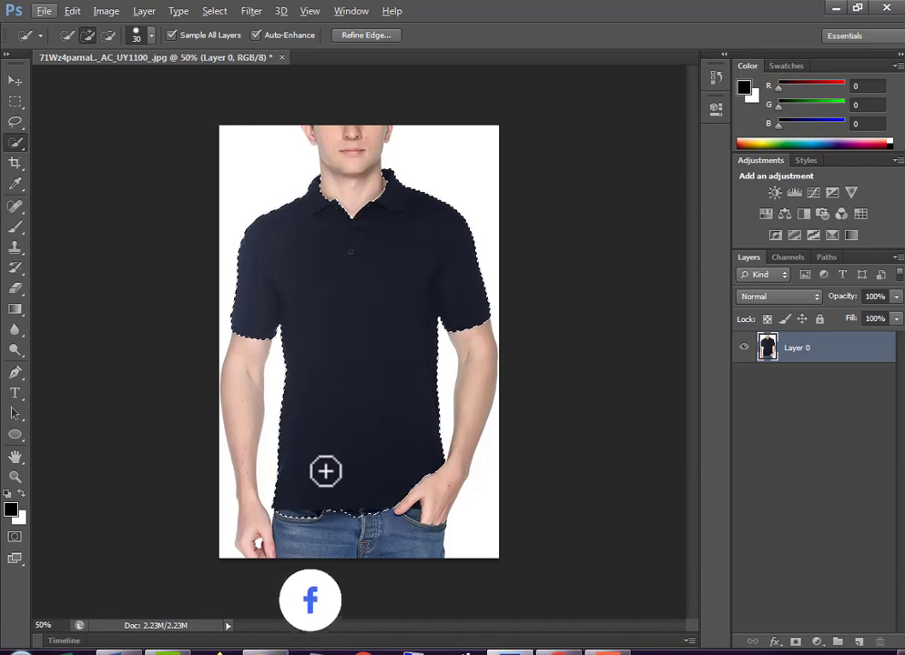
pyautogui.press('alt')
pyautogui.keyDown('alt'); pyautogui.click(324, 522); pyautogui.keyUp('alt')
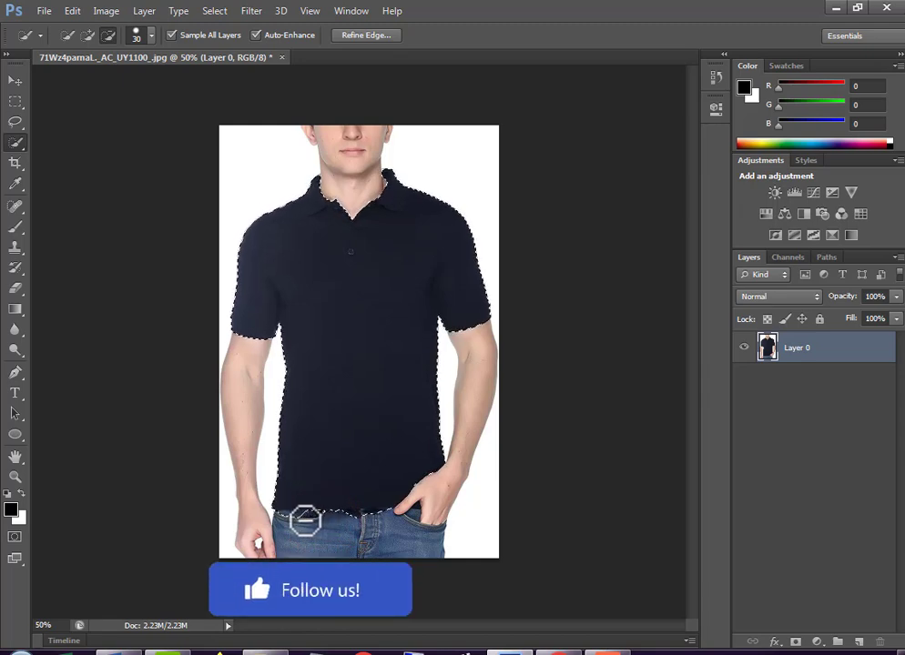
pyautogui.click(66, 34)
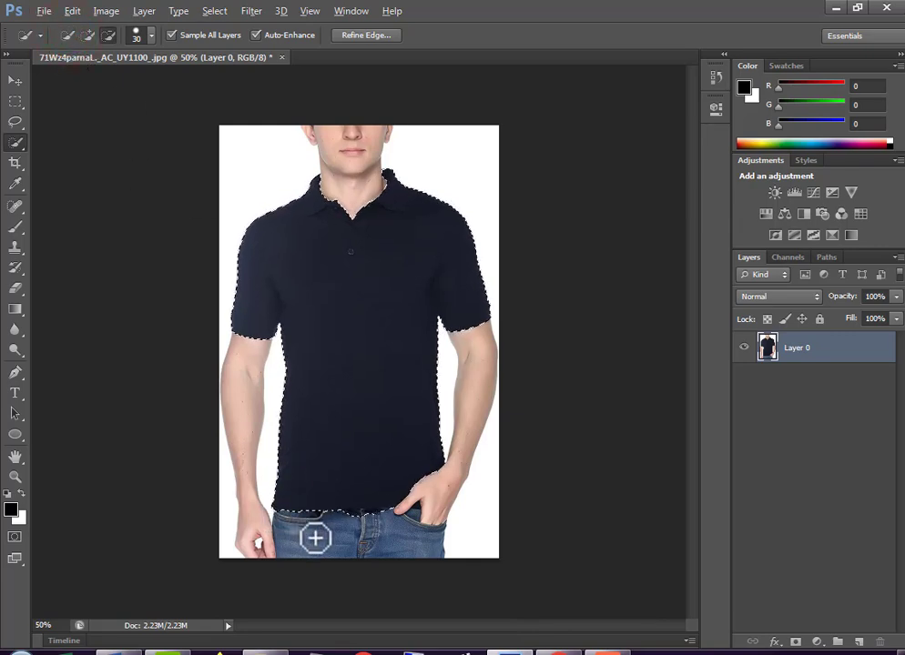
pyautogui.press('alt')
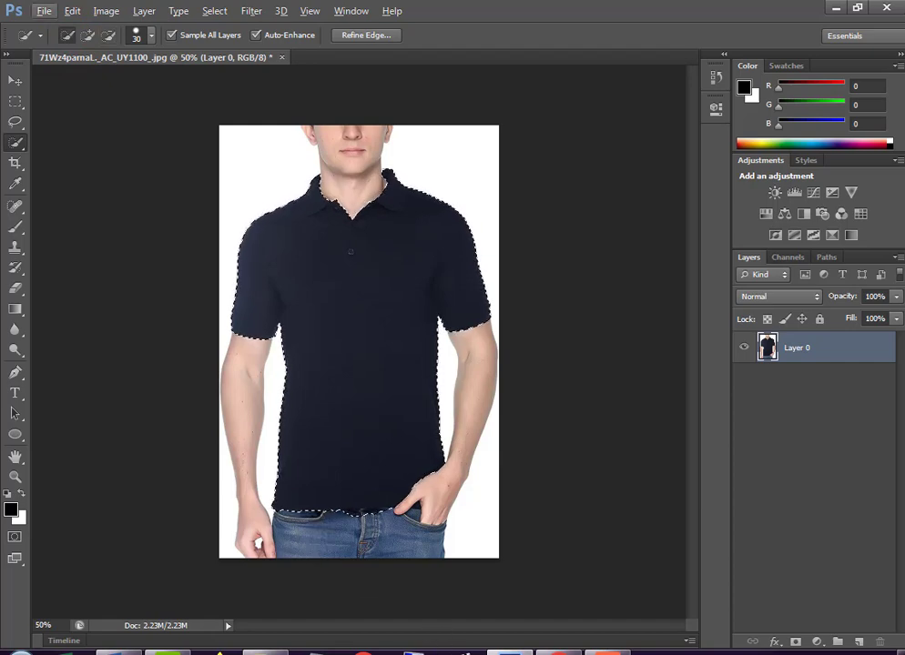
pyautogui.hotkey('ctrl', 'd')
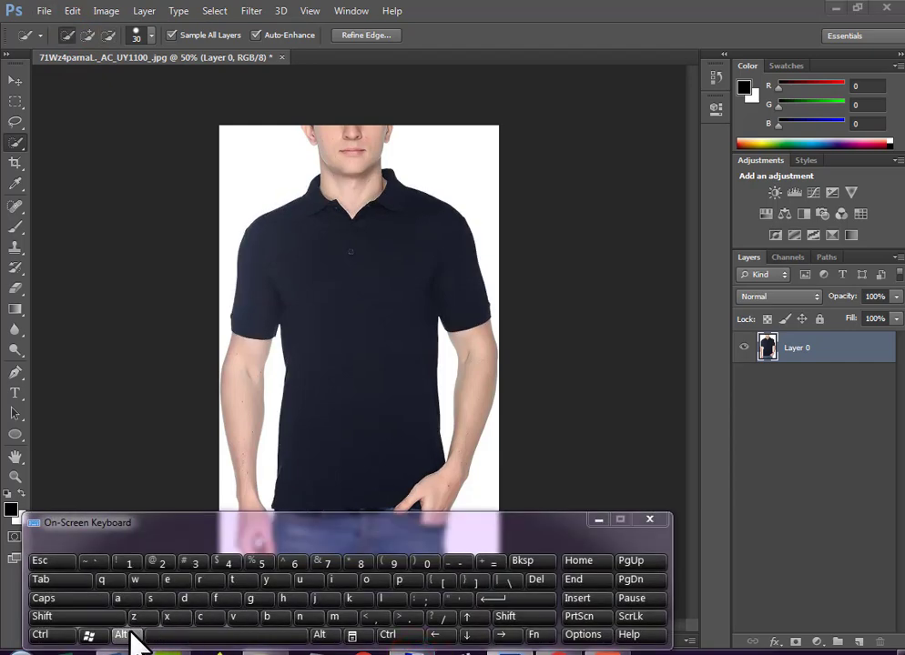
# Touch up the selection's hem near the jeans, removing the jeans in Alt subtract mode.
pyautogui.click(124, 636)
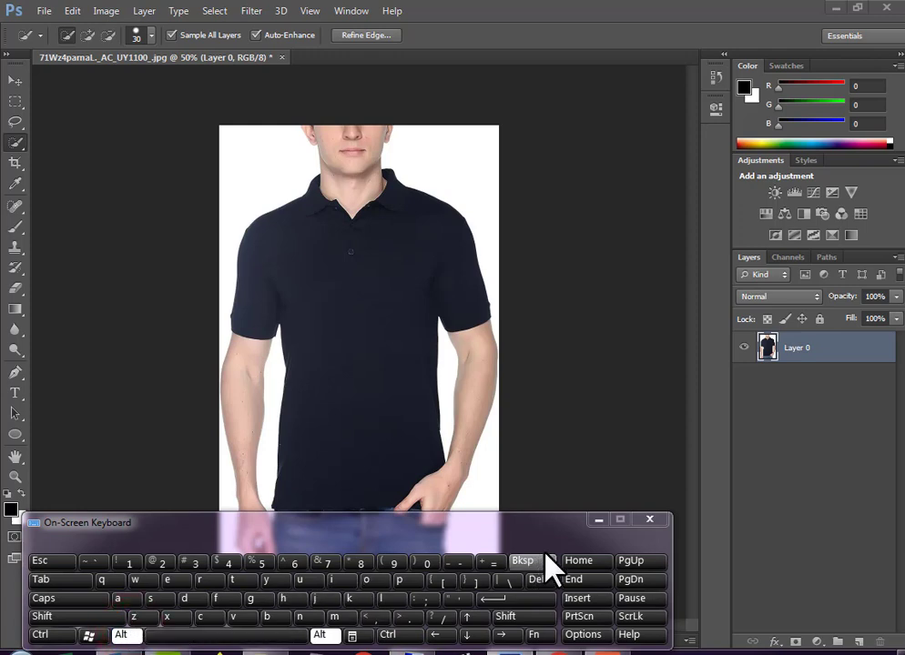
pyautogui.click(597, 521)
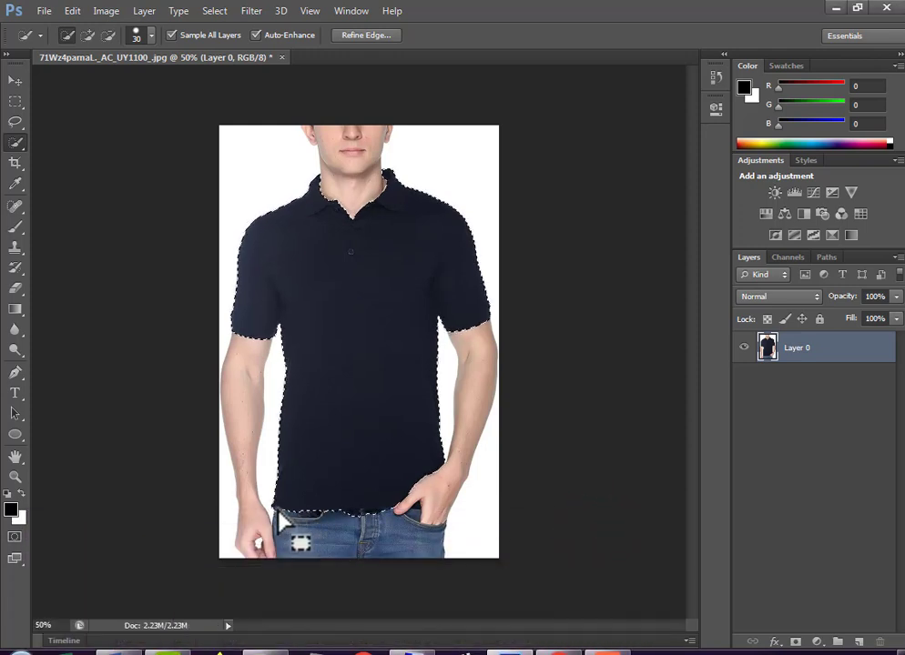
pyautogui.click(87, 34)
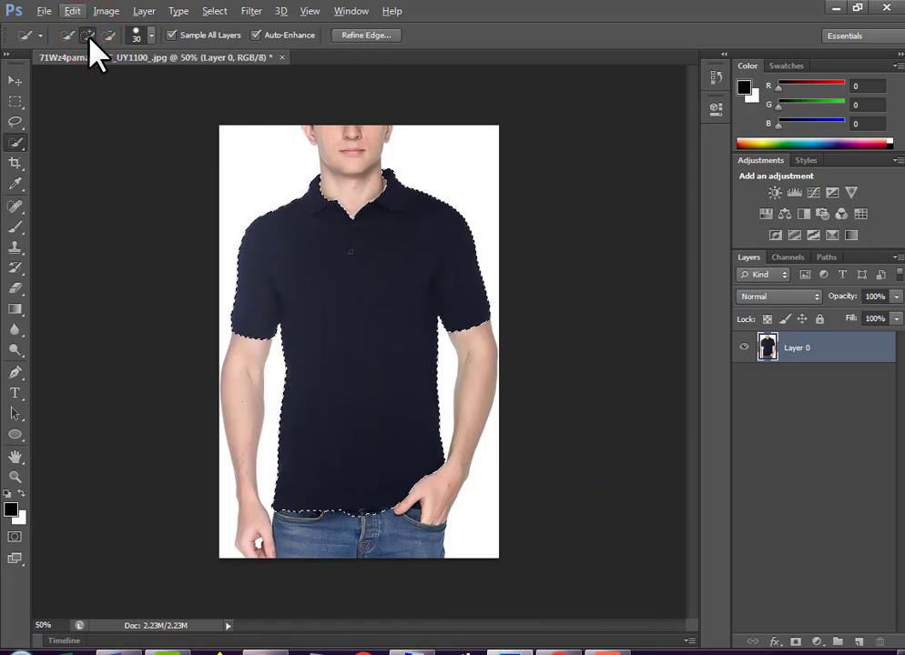
pyautogui.click(77, 35)
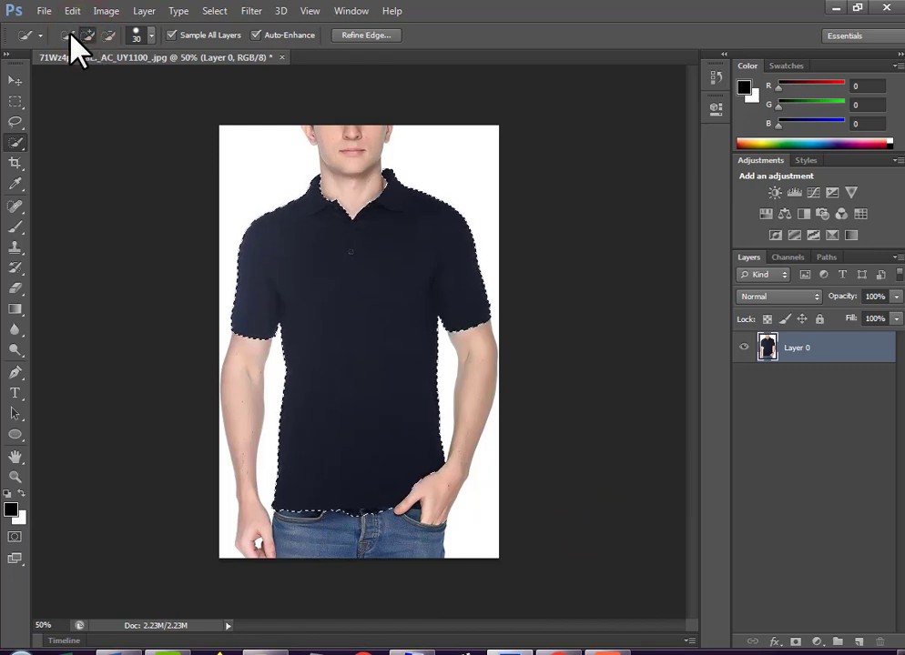
pyautogui.click(87, 35)
pyautogui.moveTo(319, 488); pyautogui.dragTo(335, 525)
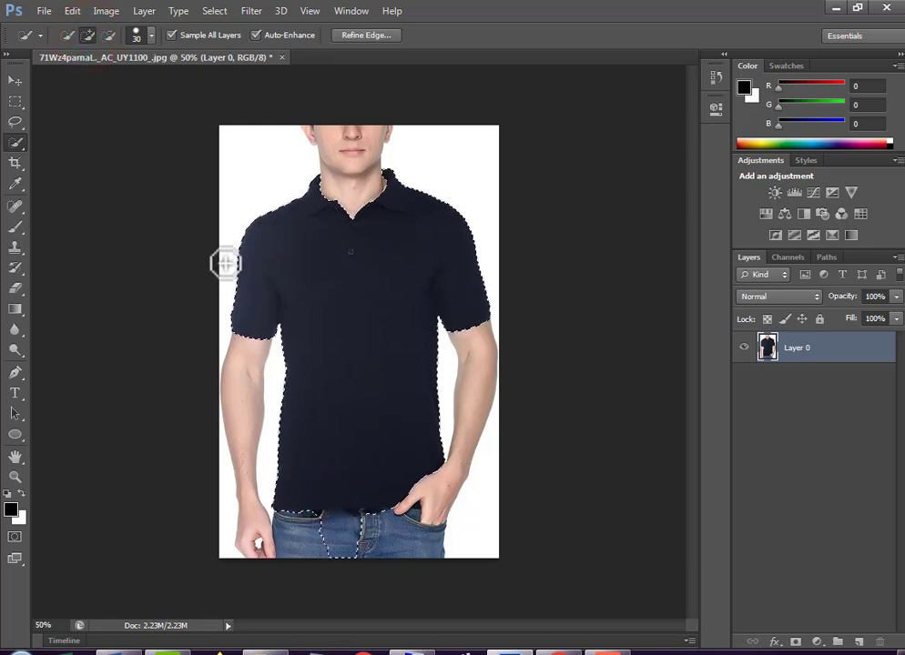
pyautogui.click(67, 31)
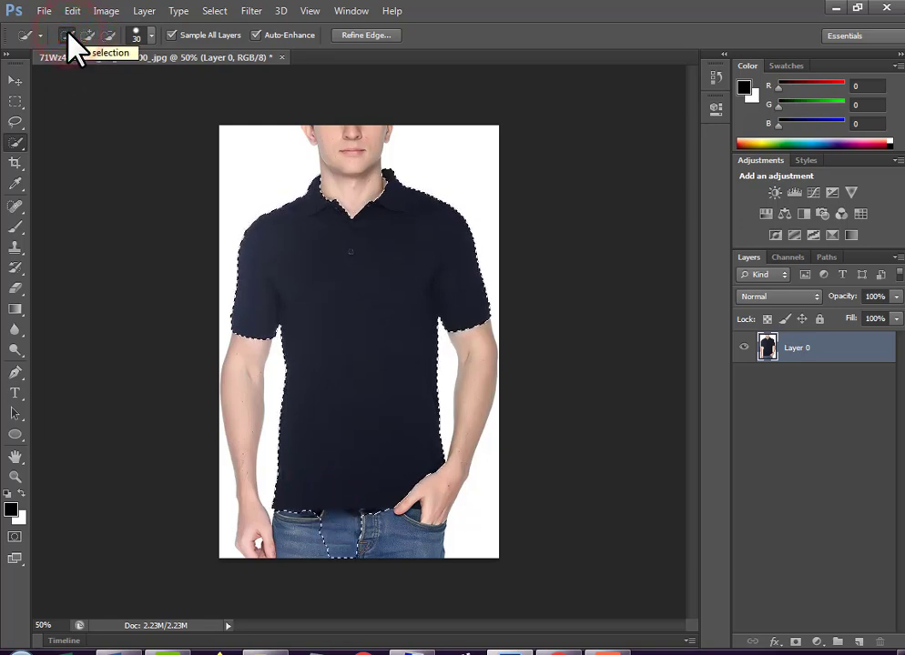
pyautogui.press('alt')
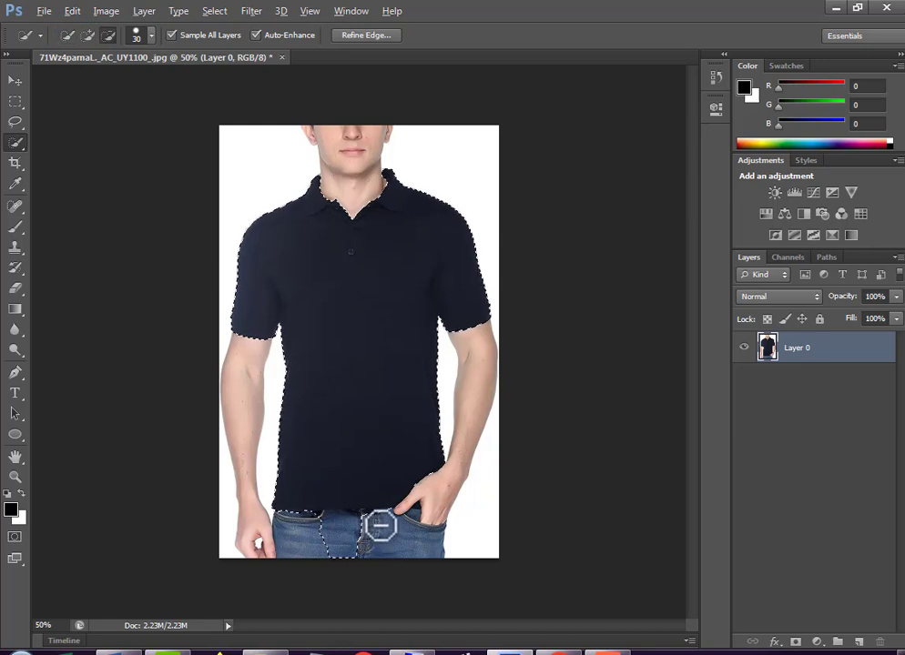
pyautogui.moveTo(383, 528); pyautogui.dragTo(325, 526)
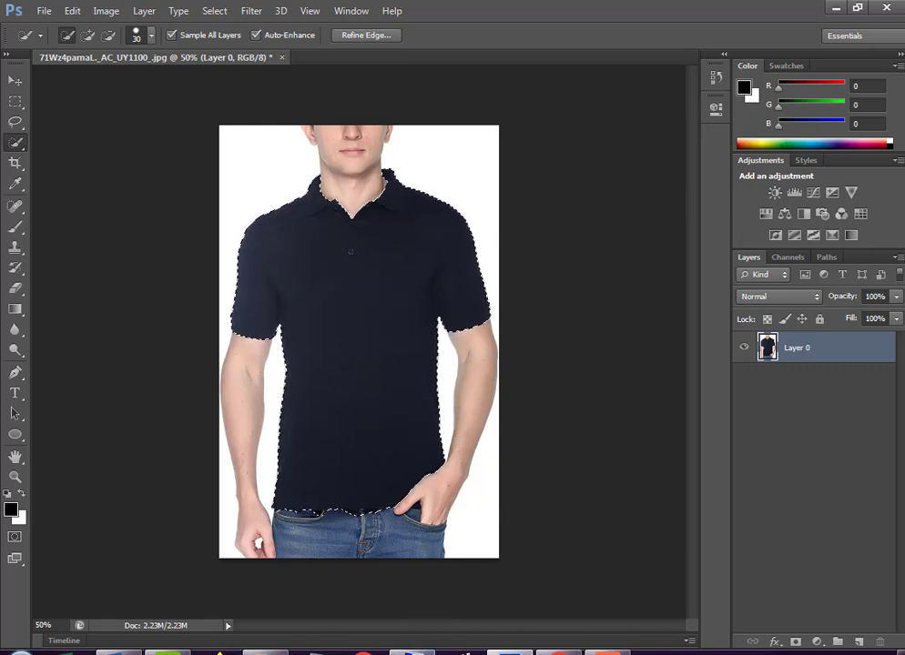
# Copy the selected polo to a new Layer 1 with Ctrl+J via the on-screen keyboard.
pyautogui.hotkey('ctrl', 'd')
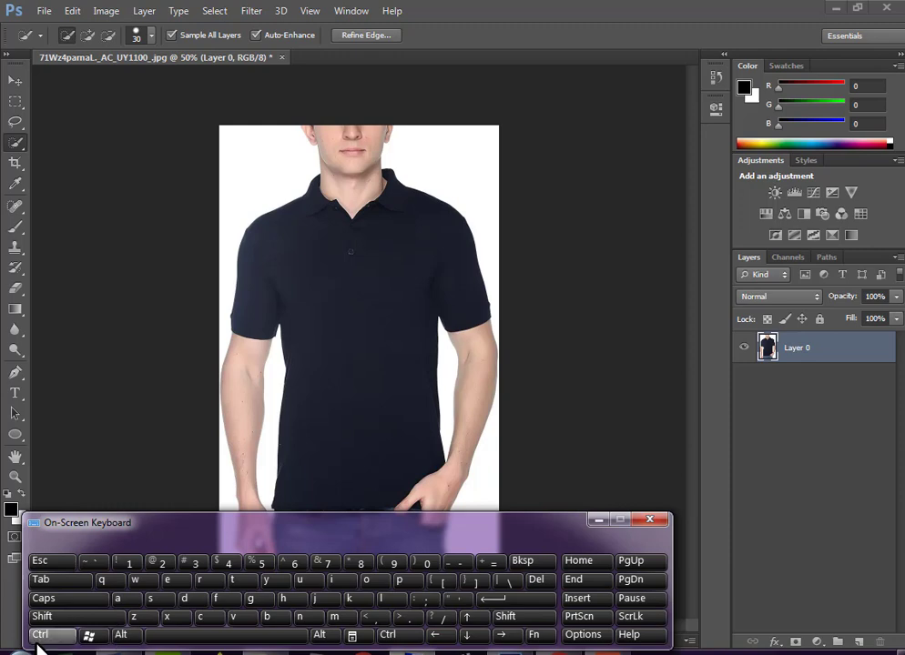
pyautogui.click(58, 639)
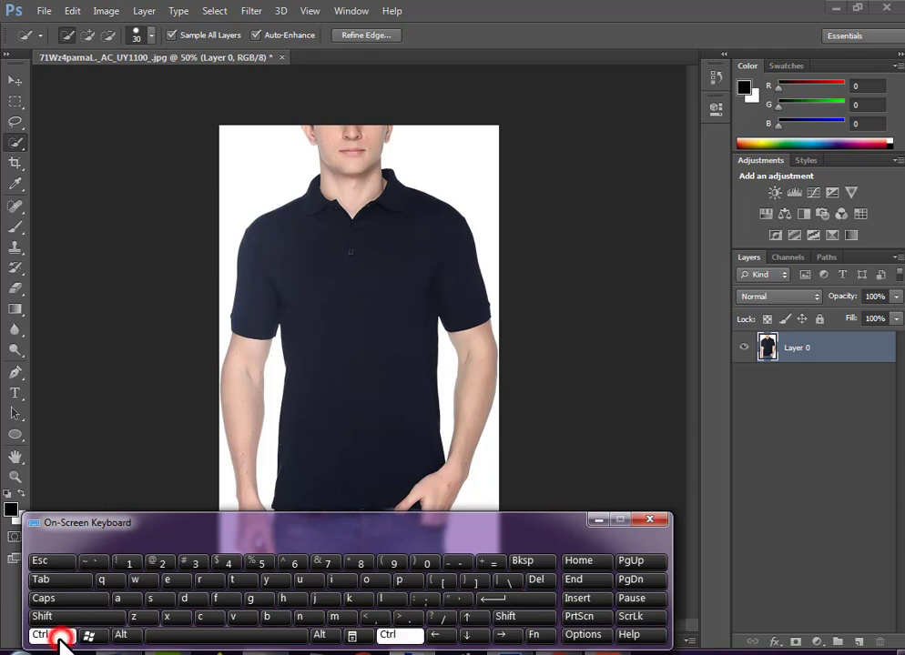
pyautogui.click(321, 600)
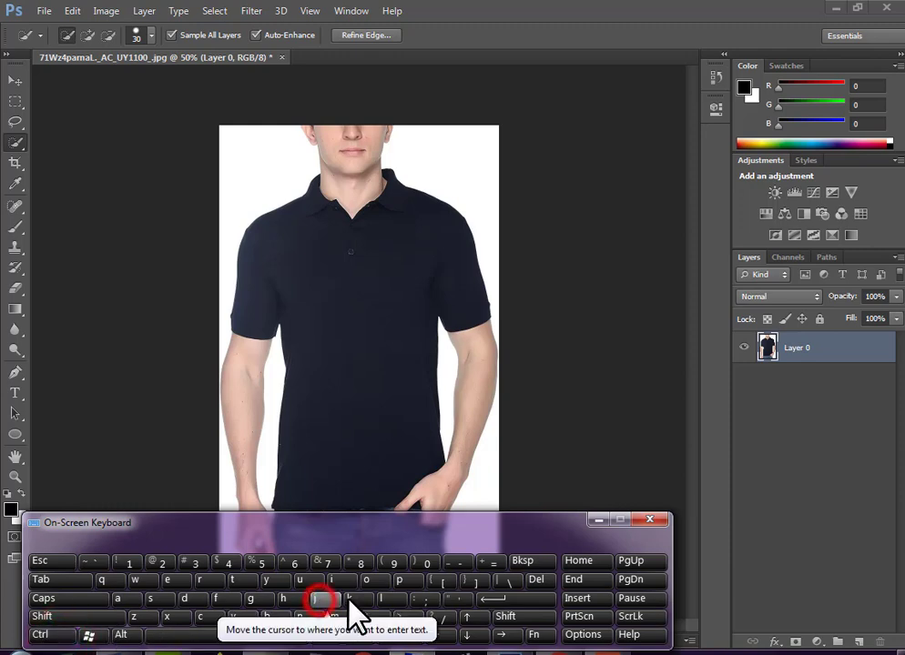
pyautogui.click(595, 523)
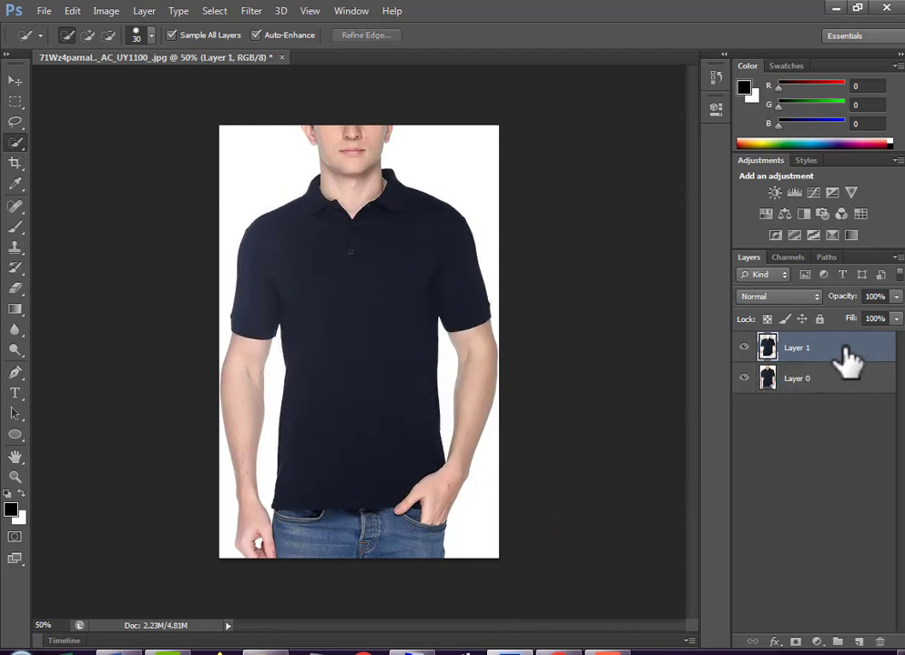
# Hide Layer 0 so the cut-out polo stands alone on transparency.
pyautogui.click(744, 378)
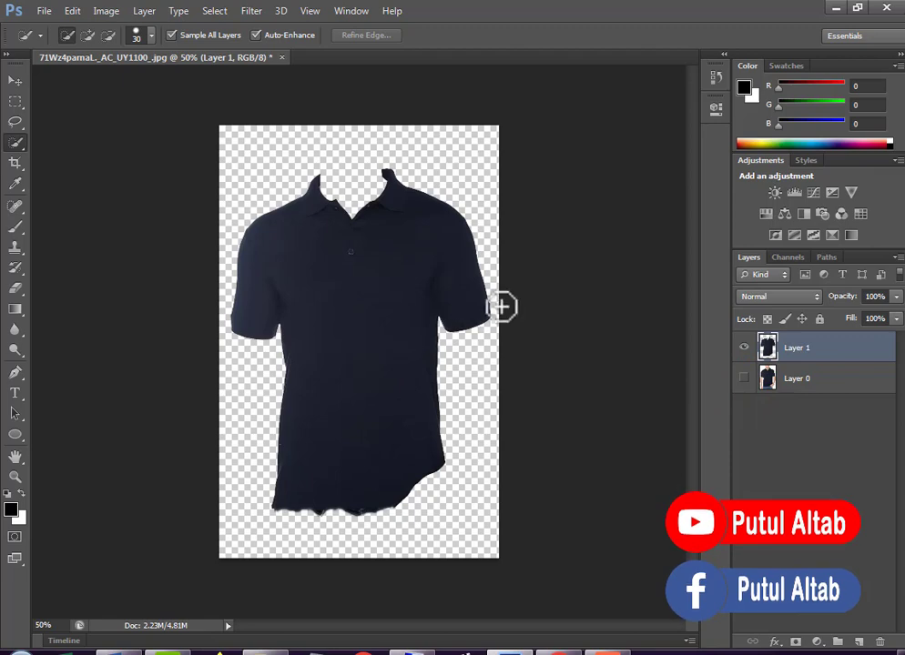
pyautogui.click(104, 11)
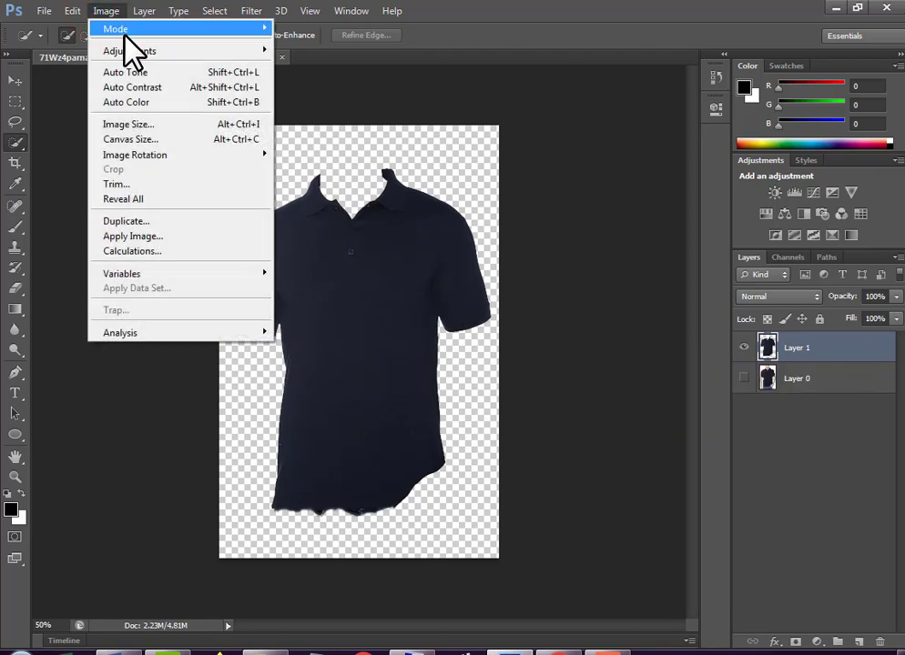
pyautogui.moveTo(129, 51)
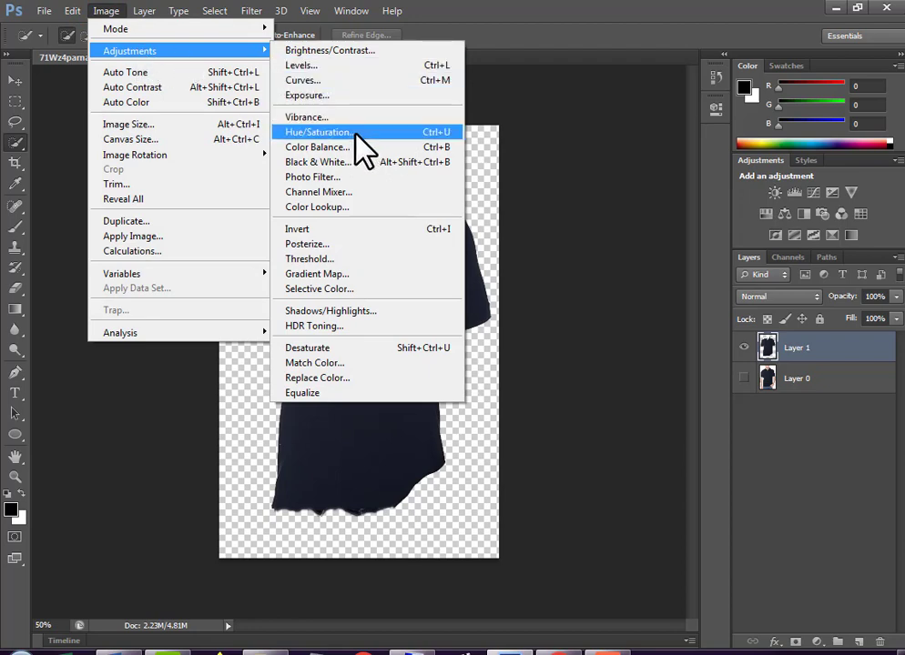
# Raise the cut-out shirt's Hue/Saturation Lightness to +32.
pyautogui.click(356, 134)
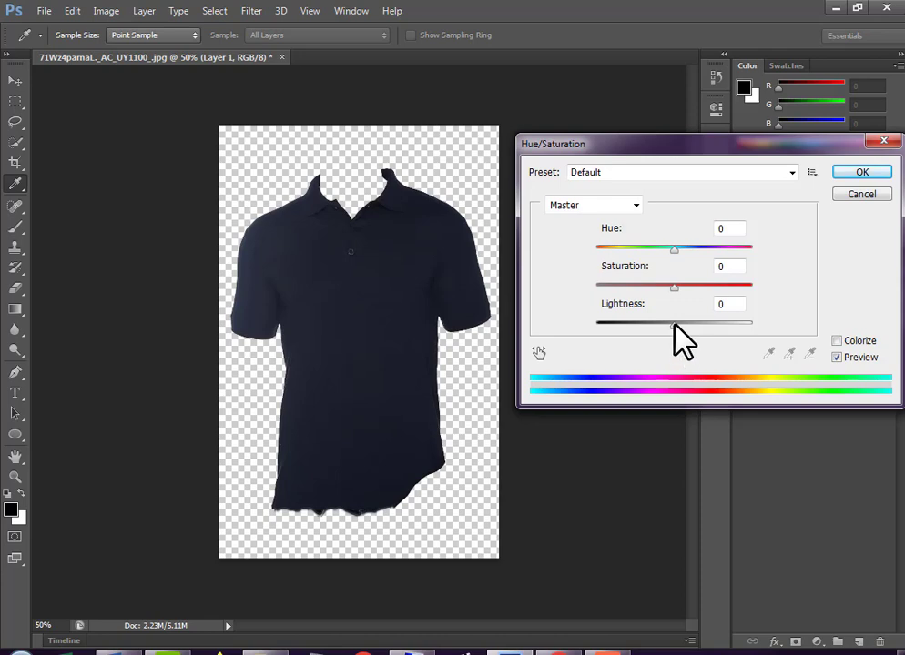
pyautogui.moveTo(674, 325); pyautogui.dragTo(695, 326)
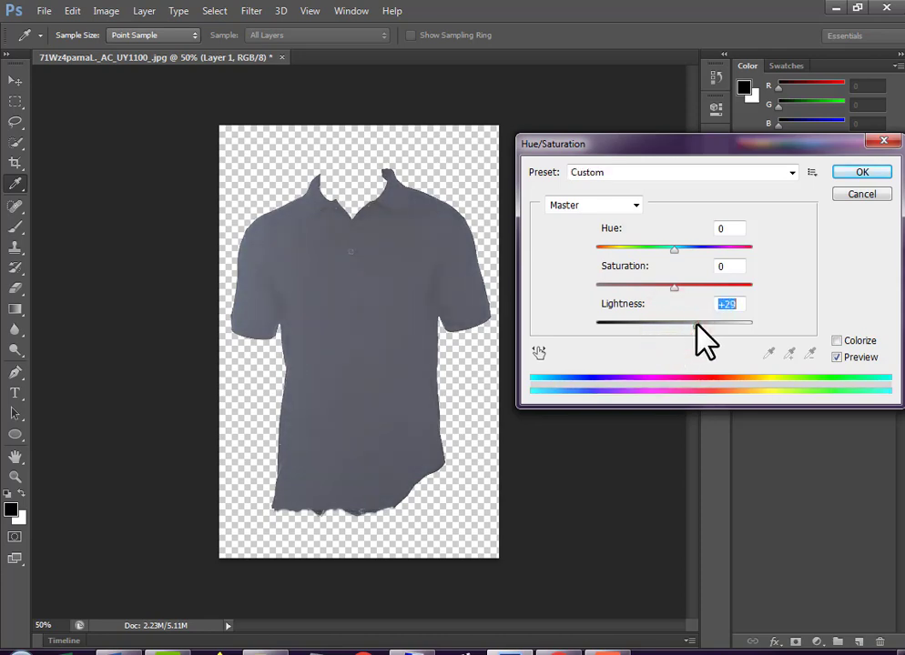
pyautogui.moveTo(695, 324); pyautogui.dragTo(699, 326)
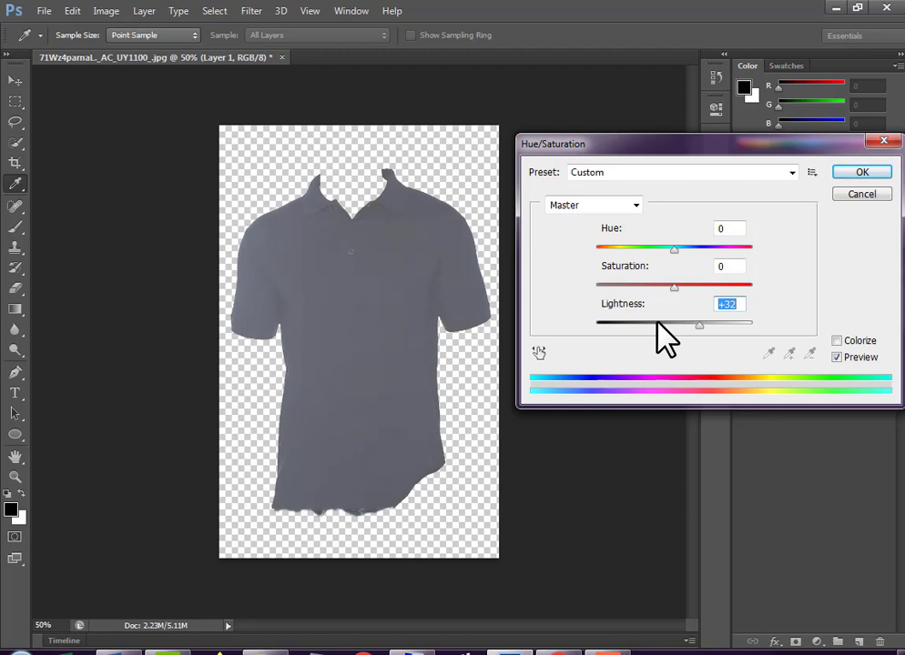
pyautogui.click(862, 173)
pyautogui.press('w')
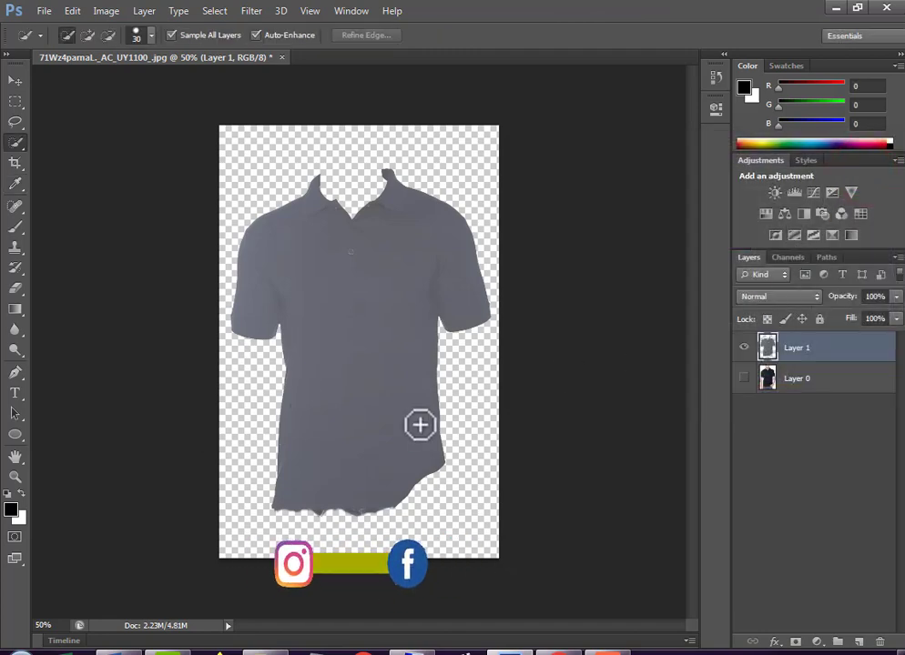
# Drag the tree-and-sunset JPEG onto the canvas and stretch it taller to cover the shirt.
pyautogui.click(839, 9)
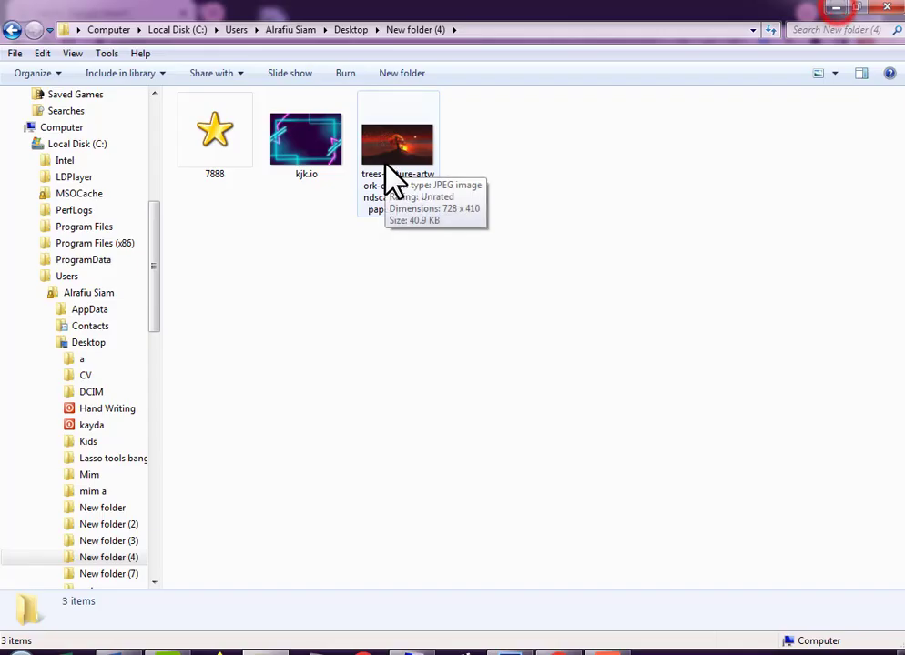
pyautogui.moveTo(389, 168); pyautogui.dragTo(514, 644)
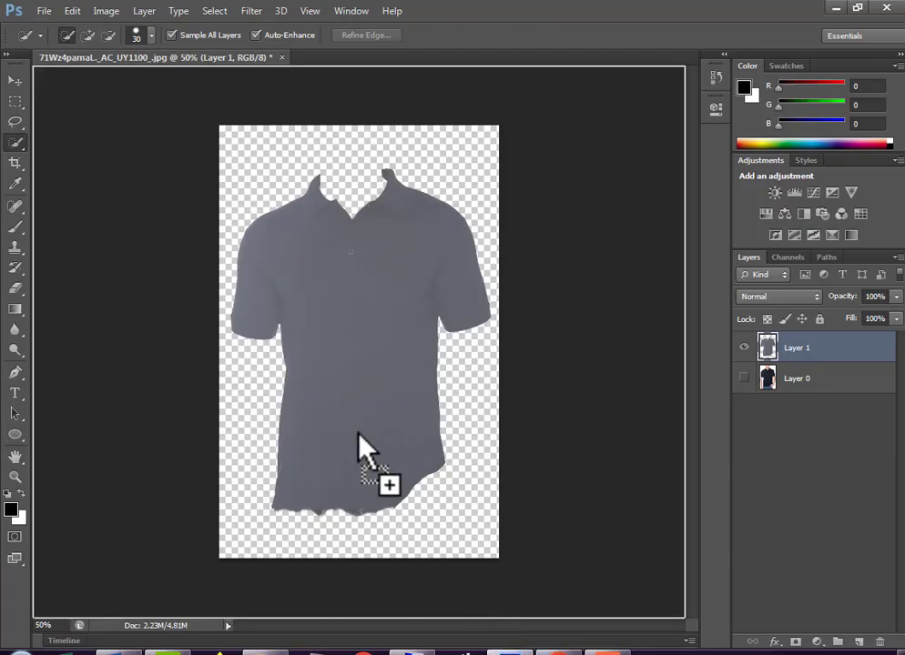
pyautogui.moveTo(514, 644)
pyautogui.mouseDown()
pyautogui.moveTo(364, 446)
pyautogui.moveTo(359, 517)
pyautogui.mouseUp()
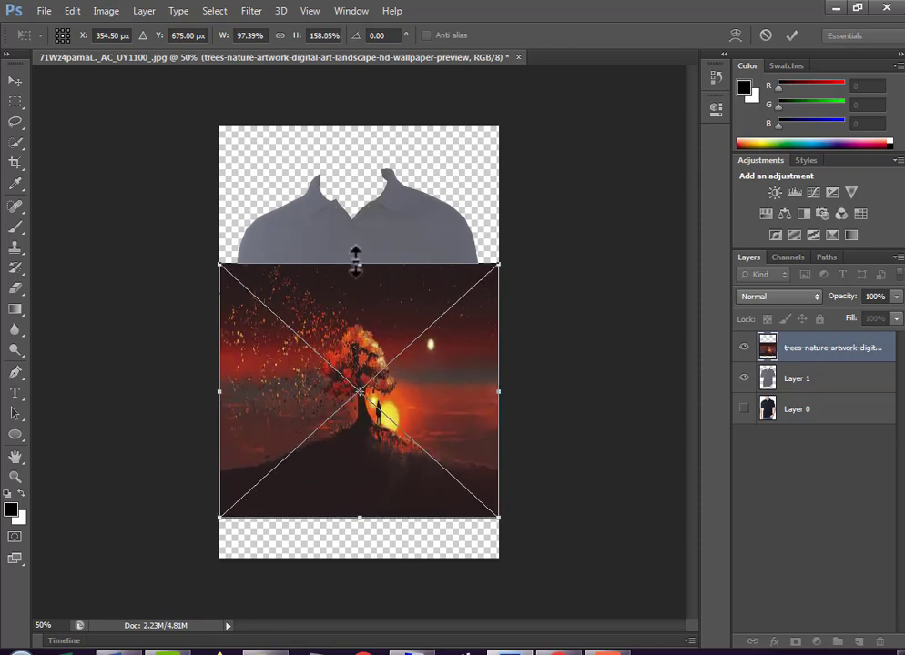
pyautogui.moveTo(356, 262); pyautogui.dragTo(347, 151)
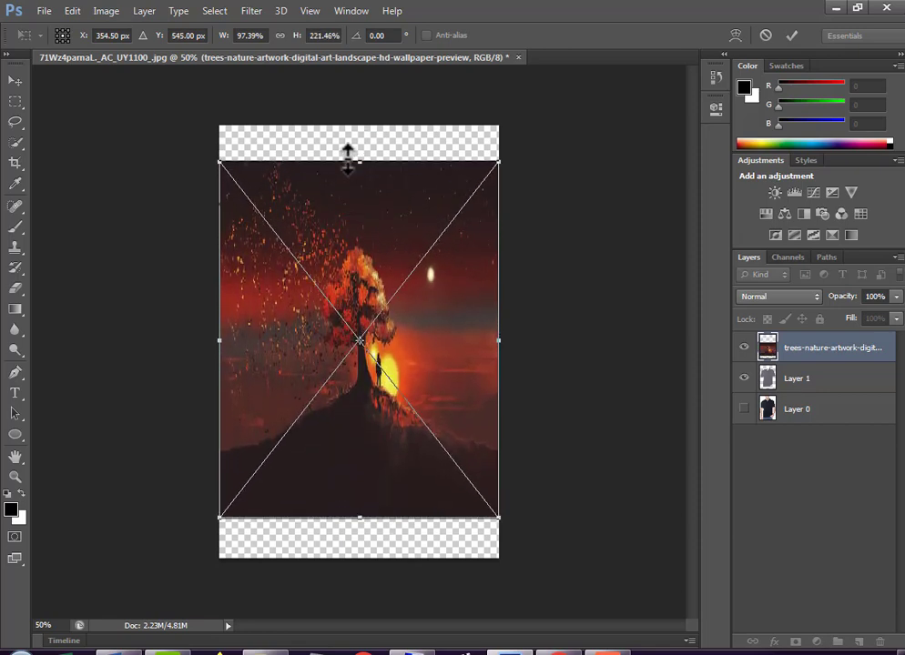
pyautogui.click(791, 35)
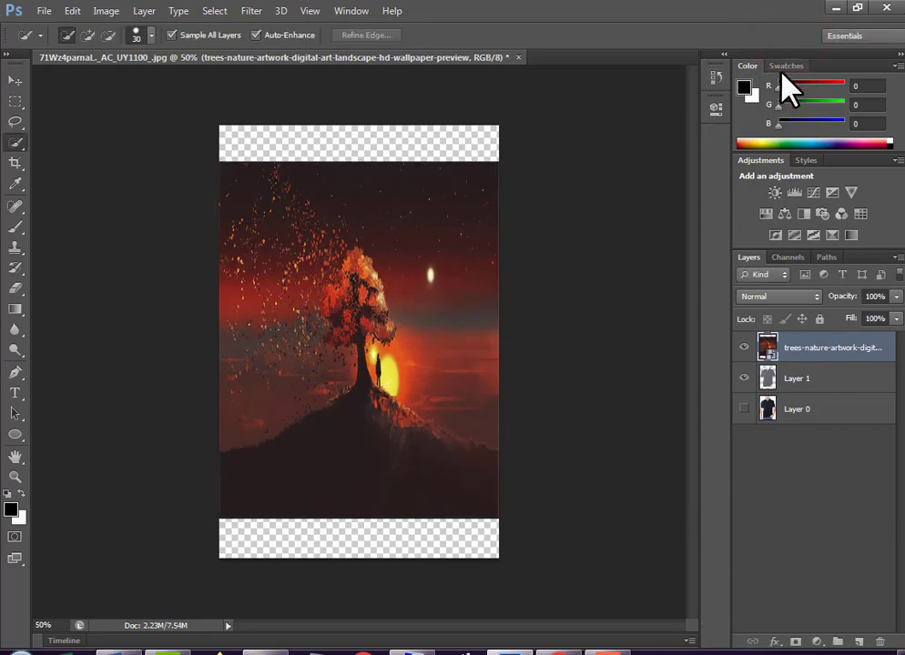
# Make the artwork layer a clipping mask on the shirt and turn Layer 0 back on.
pyautogui.rightClick(851, 364)
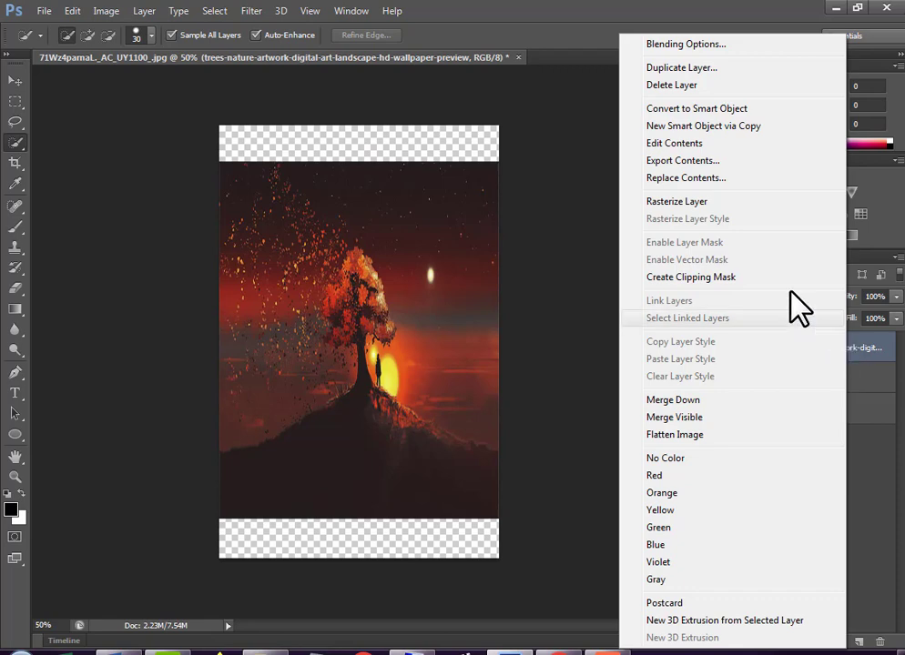
pyautogui.click(719, 277)
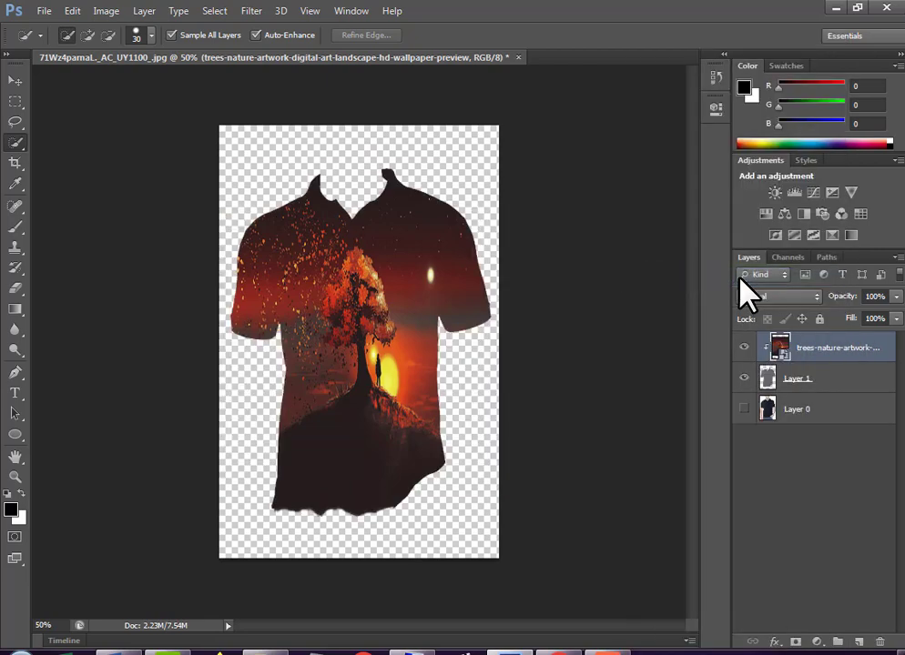
pyautogui.click(744, 409)
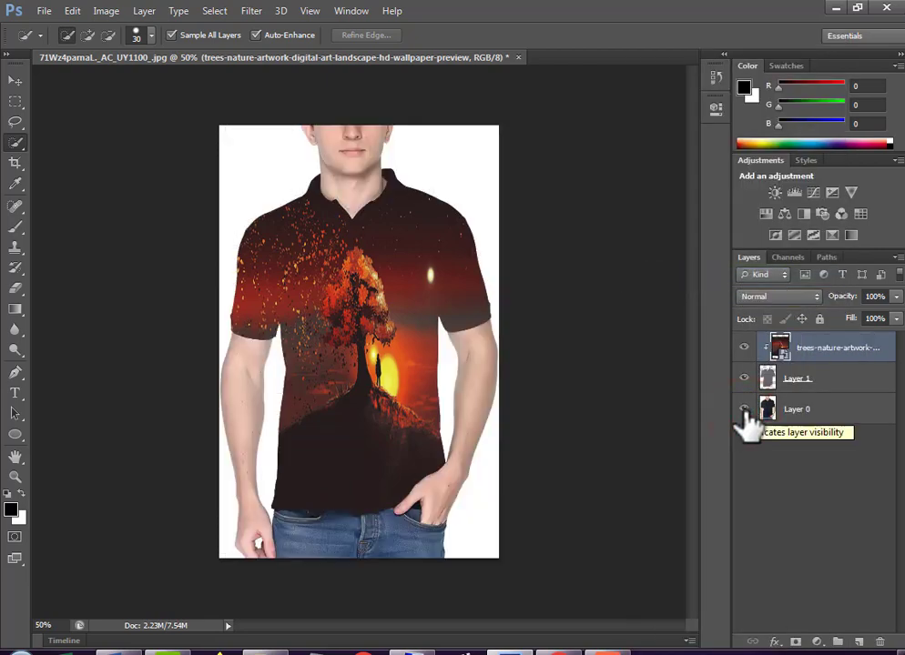
# Try Difference, Subtract and Darken blends, then cycle modes to settle the artwork on Luminosity.
pyautogui.click(767, 298)
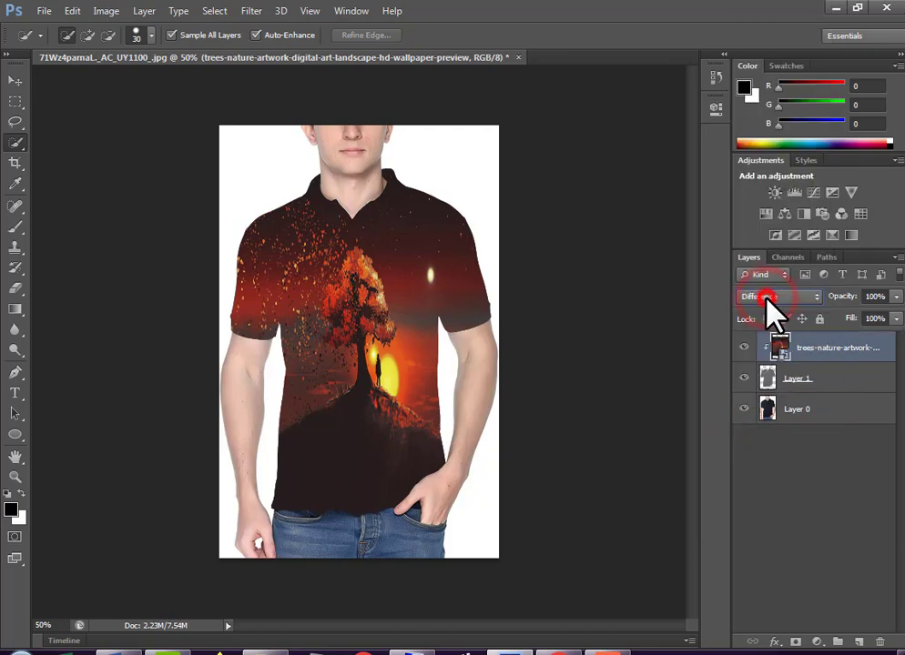
pyautogui.click(768, 299)
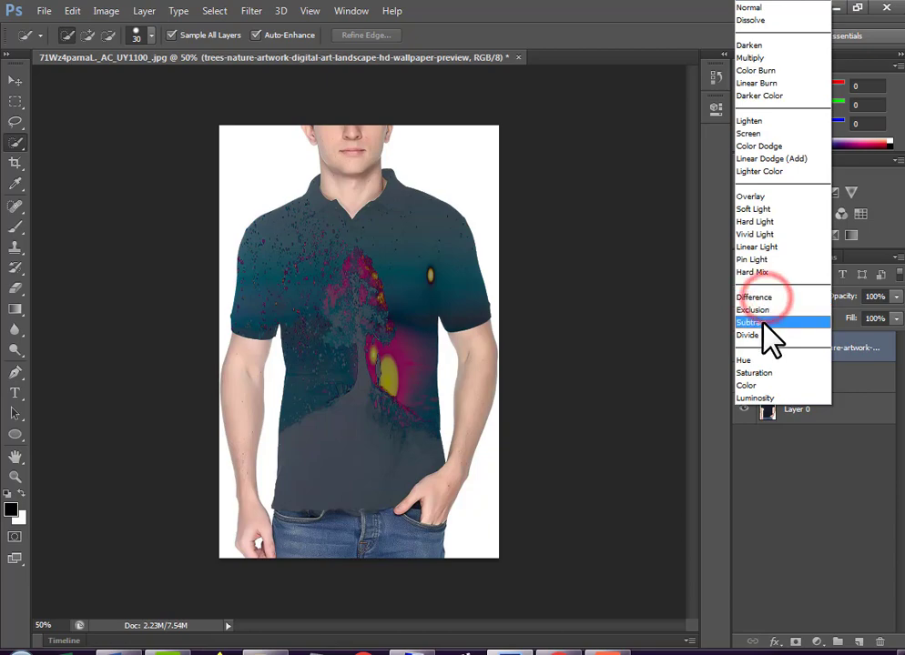
pyautogui.click(765, 321)
pyautogui.click(783, 297)
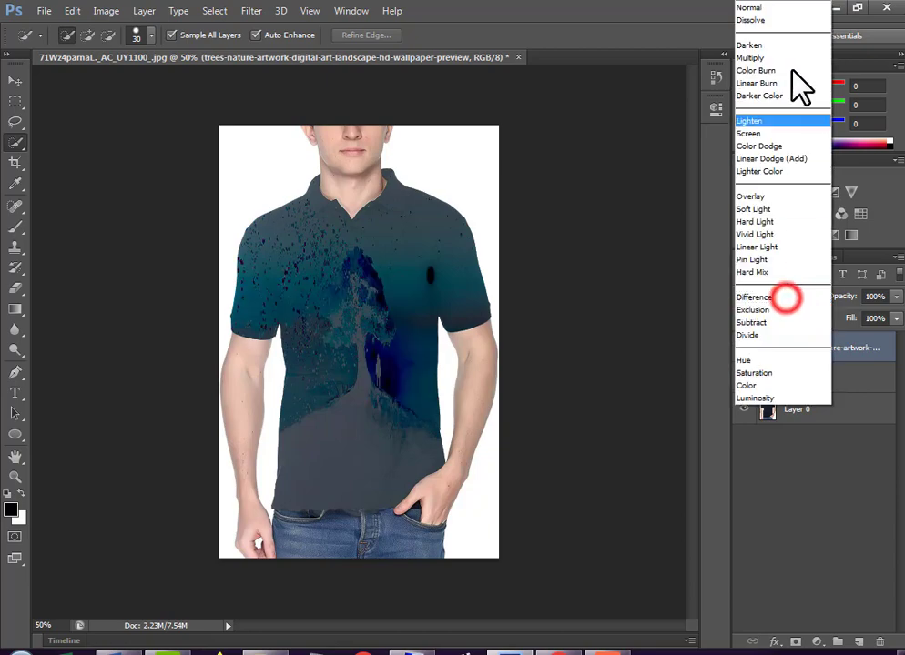
pyautogui.click(773, 45)
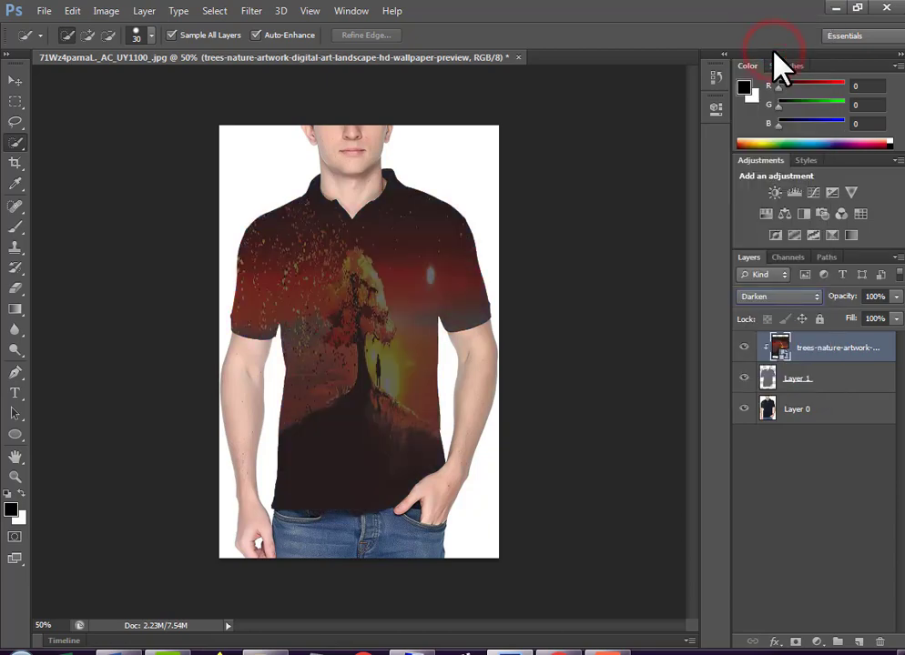
pyautogui.press('Down')
pyautogui.press('Down')
pyautogui.press('Down')
pyautogui.press('Down')
pyautogui.press('Down')
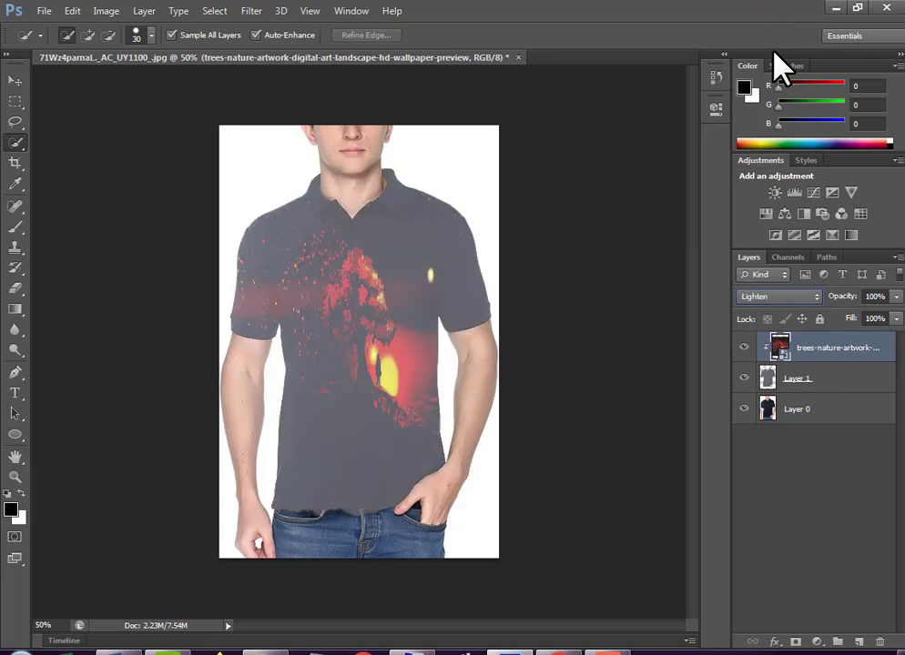
pyautogui.press('Down')
pyautogui.press('Down')
pyautogui.press('Down')
pyautogui.press('Down')
pyautogui.press('Down')
pyautogui.press('Down')
pyautogui.press('Down')
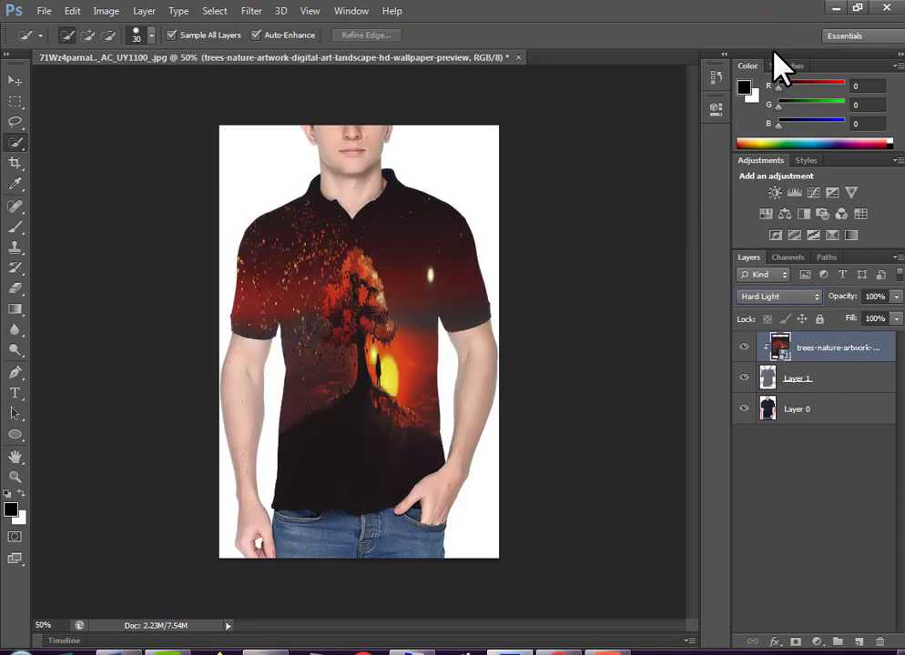
pyautogui.press('Down')
pyautogui.press('Down')
pyautogui.press('Down')
pyautogui.press('Down')
pyautogui.press('Down')
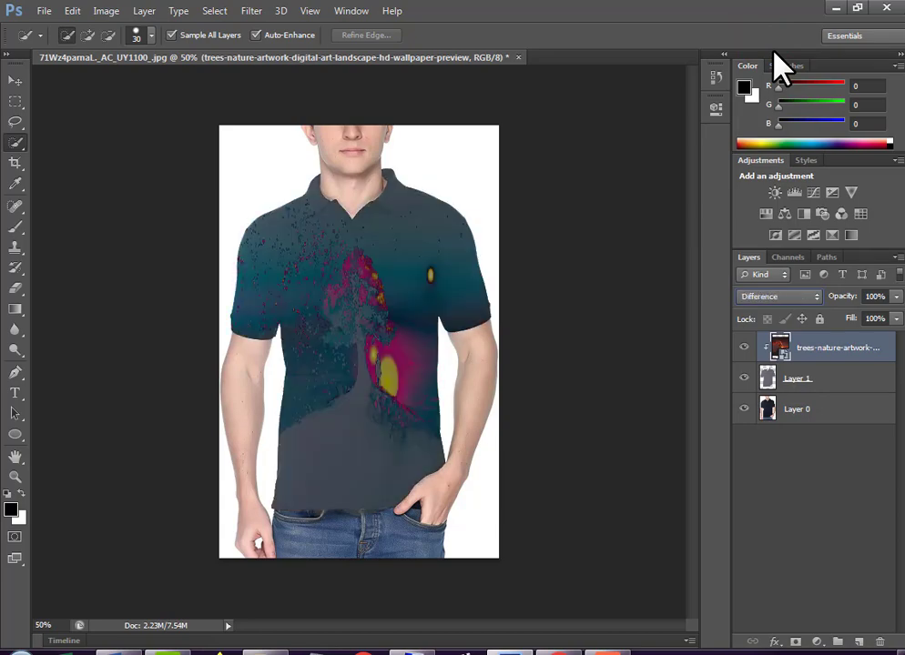
pyautogui.press('Down')
pyautogui.press('Down')
pyautogui.press('Down')
pyautogui.press('Down')
pyautogui.press('Down')
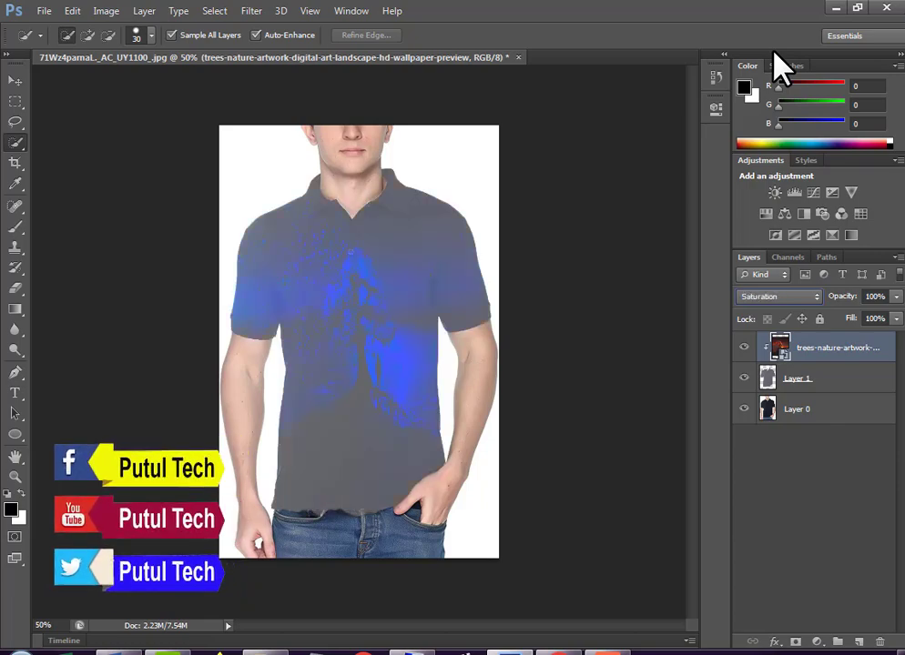
pyautogui.press('Down')
pyautogui.press('Down')
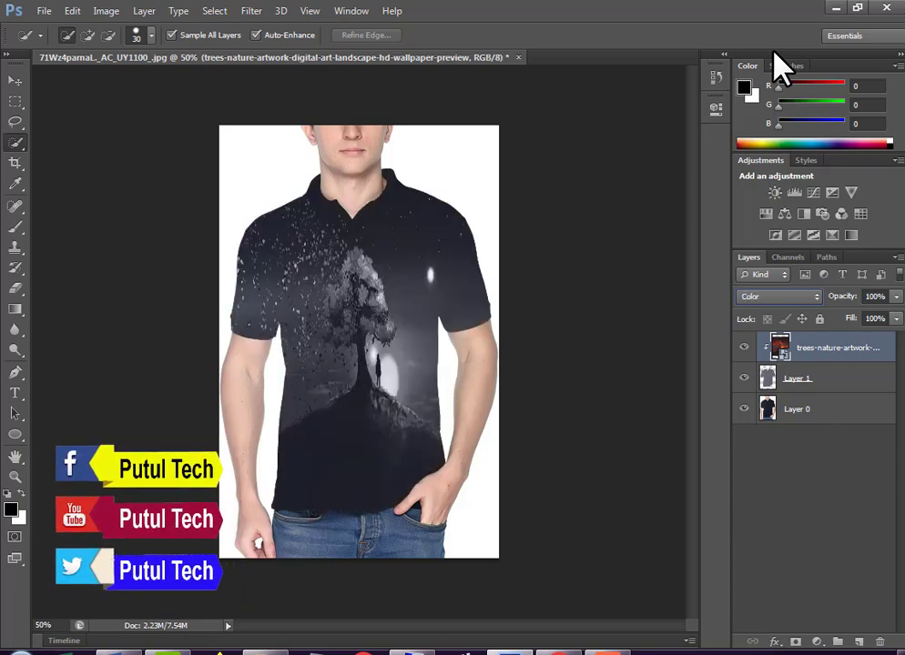
pyautogui.press('Up')
pyautogui.press('Up')
pyautogui.press('Down')
pyautogui.press('Down')
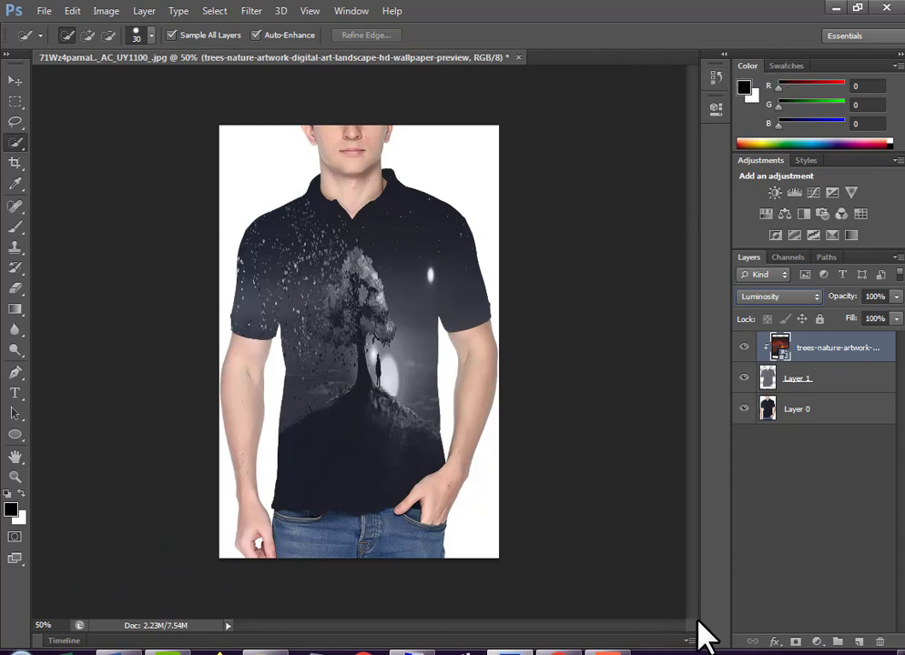
# Drag kjk.io from Explorer into the photo, enlarge it over the shirt, and commit the transform.
pyautogui.click(836, 7)
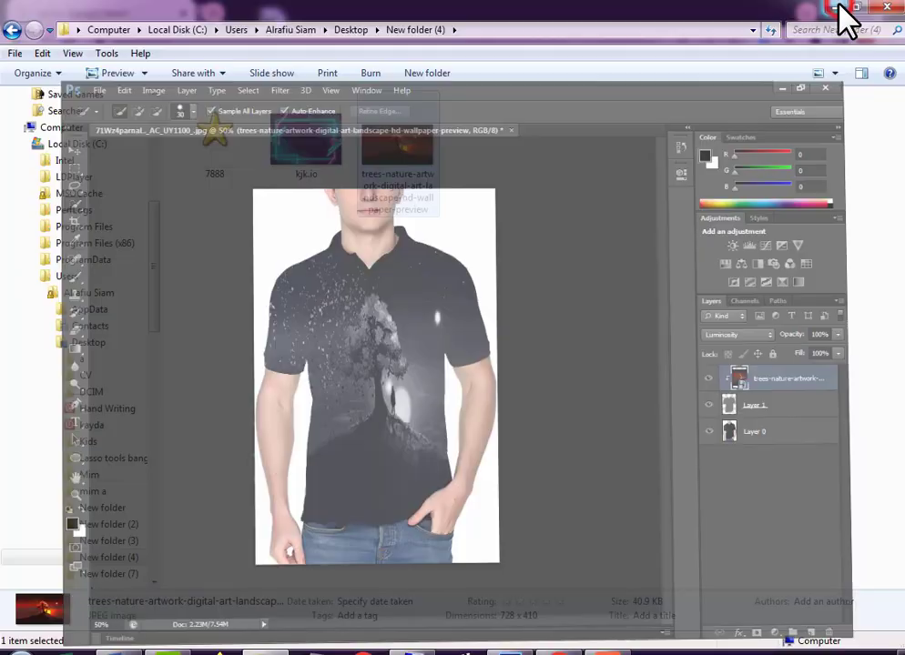
pyautogui.moveTo(318, 160); pyautogui.dragTo(509, 642)
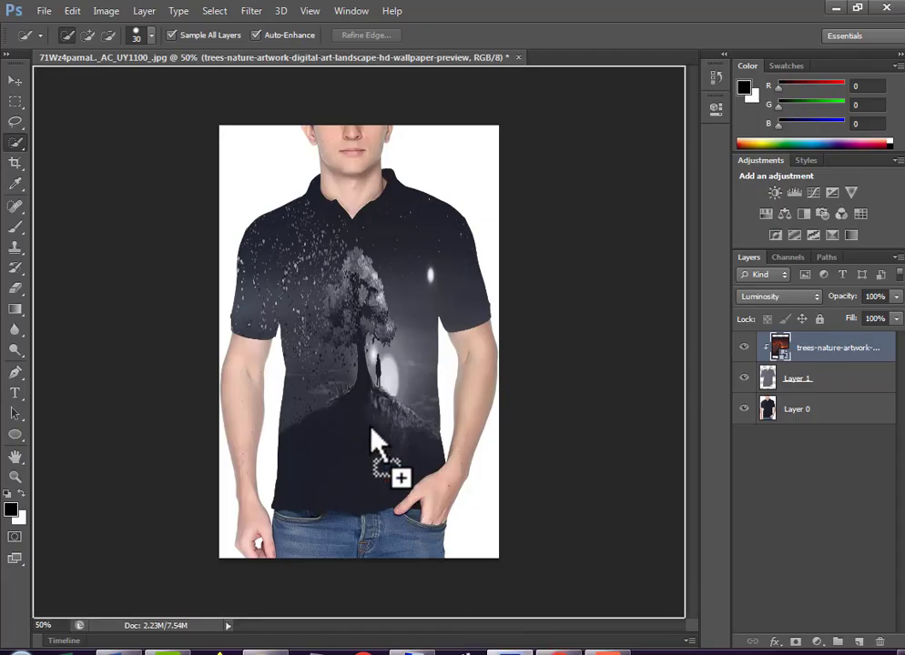
pyautogui.moveTo(509, 642); pyautogui.dragTo(406, 432)
pyautogui.moveTo(413, 380); pyautogui.dragTo(458, 521)
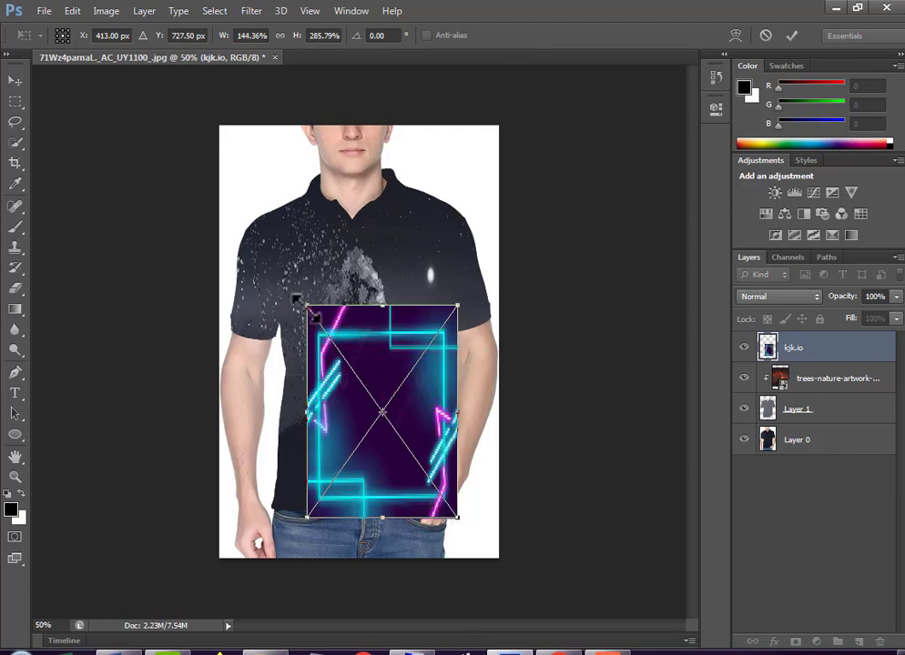
pyautogui.moveTo(309, 309); pyautogui.dragTo(213, 177)
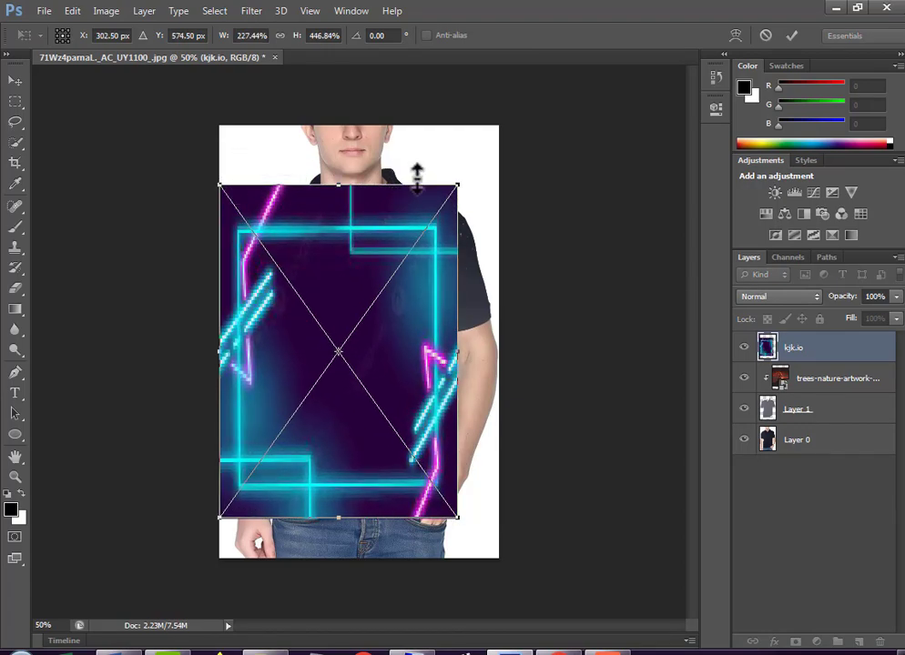
pyautogui.moveTo(460, 184); pyautogui.dragTo(499, 167)
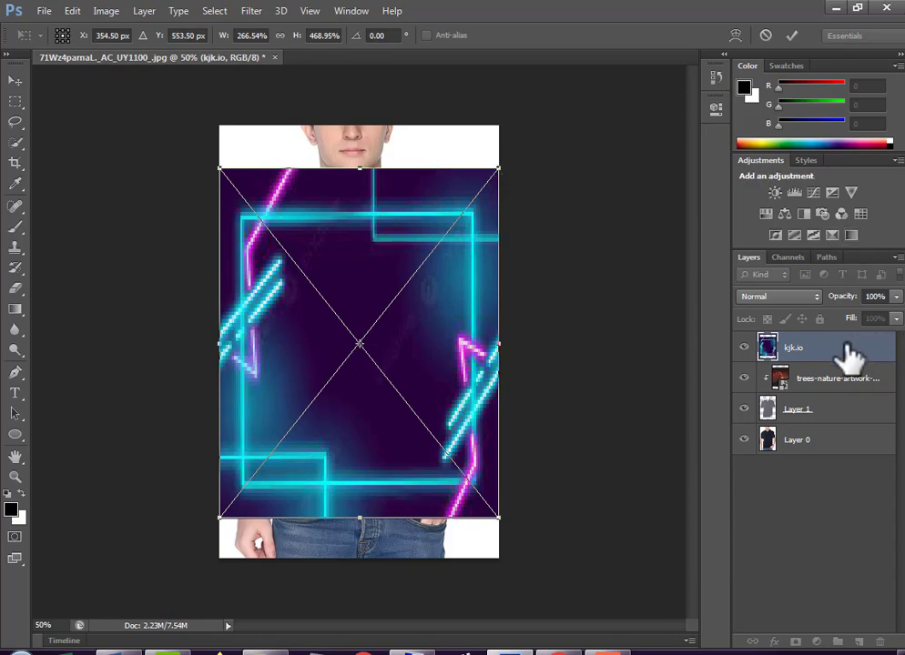
pyautogui.click(792, 36)
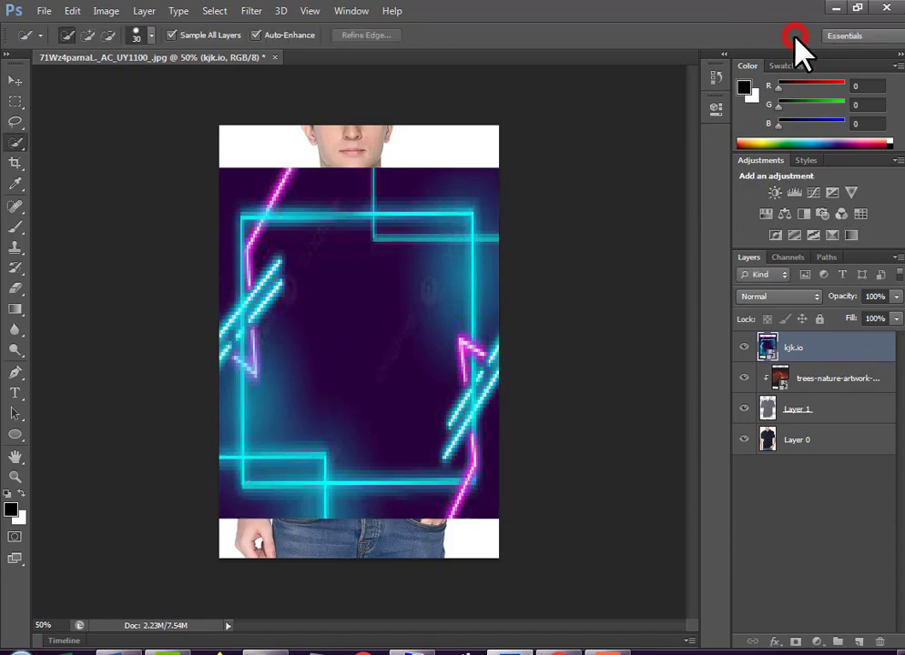
# Clip the kjk.io layer to the shirt and set Multiply blending after previewing Subtract and Color Dodge.
pyautogui.rightClick(832, 363)
pyautogui.click(679, 294)
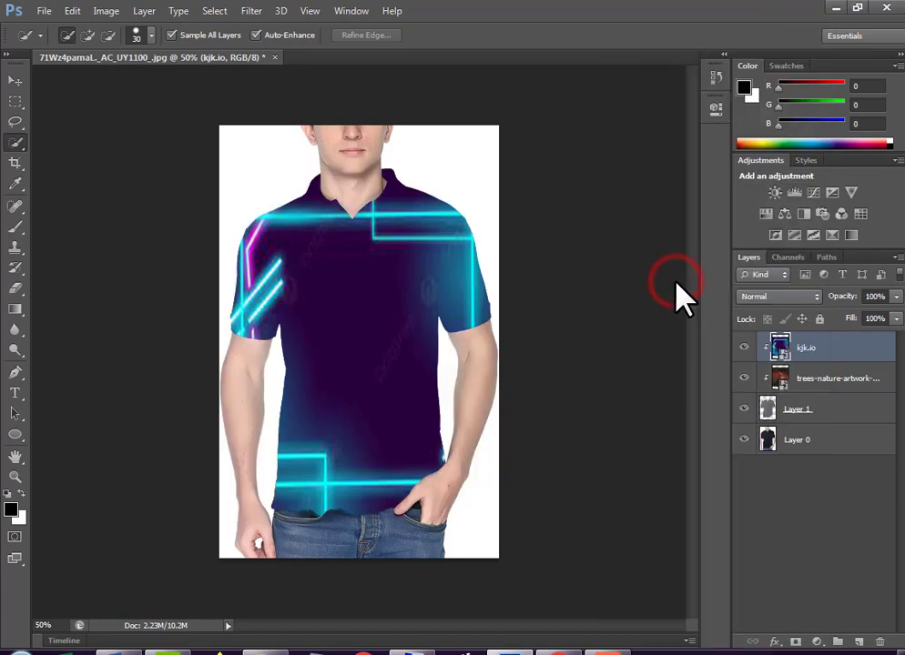
pyautogui.click(781, 296)
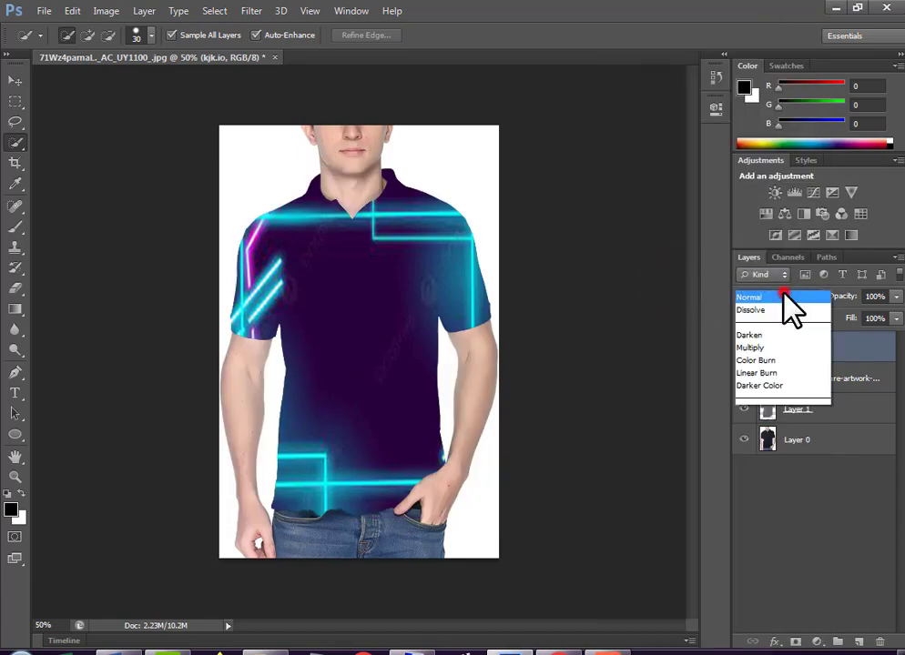
pyautogui.click(783, 339)
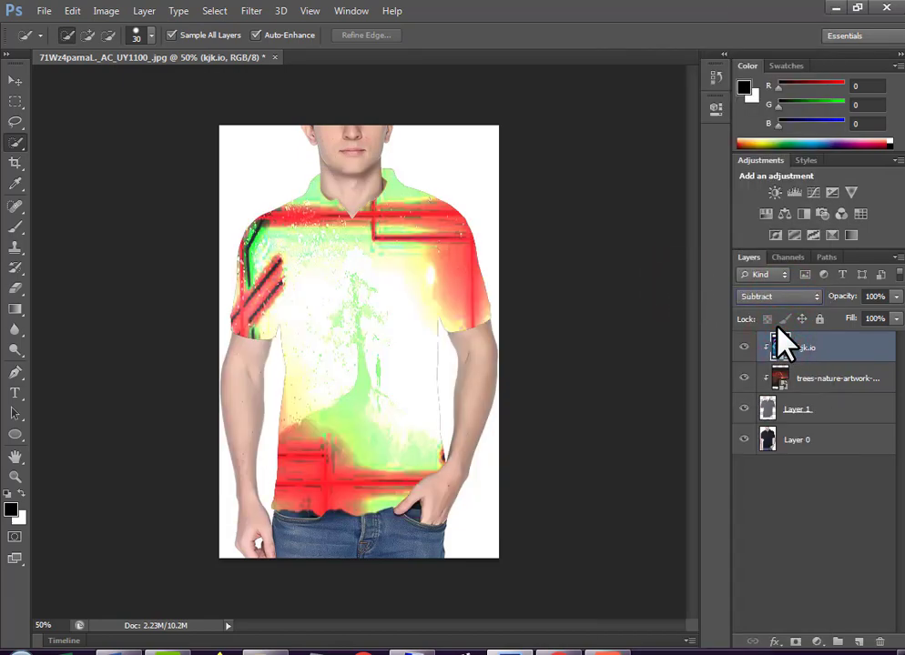
pyautogui.press('Up')
pyautogui.press('Up')
pyautogui.press('Up')
pyautogui.press('Up')
pyautogui.press('Up')
pyautogui.press('Up')
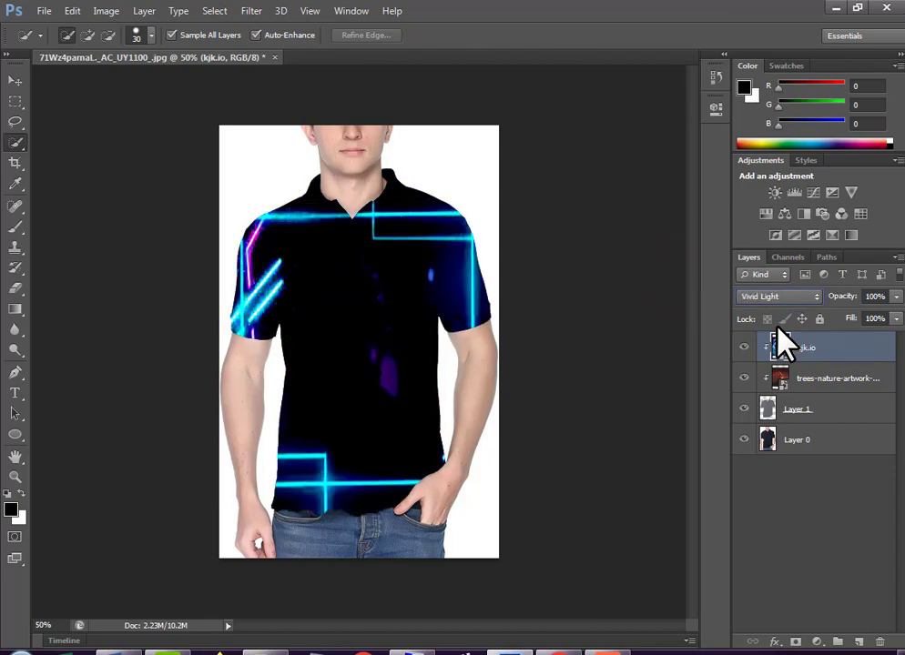
pyautogui.press('Up')
pyautogui.press('Up')
pyautogui.press('Up')
pyautogui.press('Up')
pyautogui.press('Up')
pyautogui.press('Up')
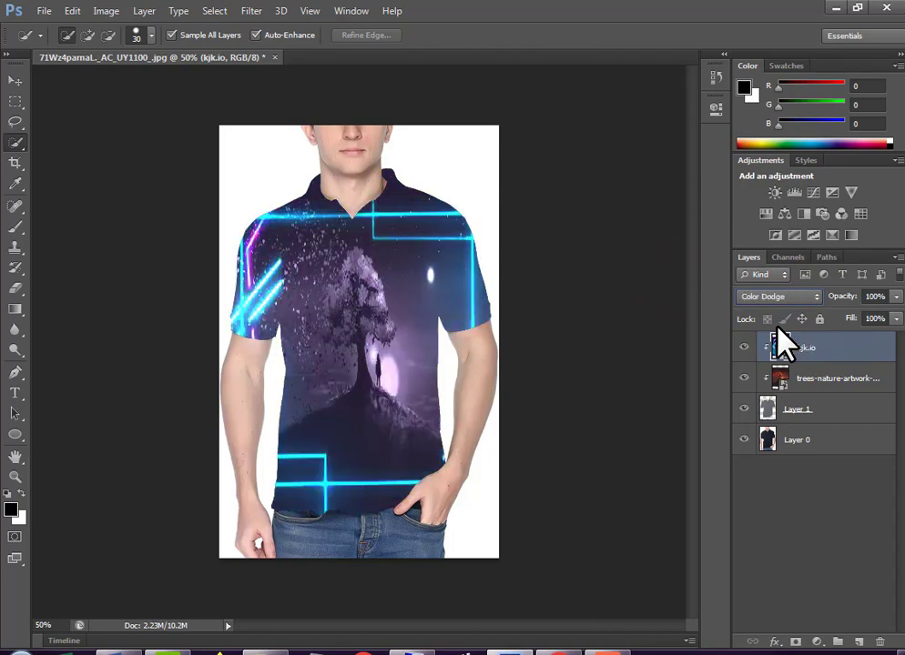
pyautogui.press('Up')
pyautogui.press('Up')
pyautogui.press('Up')
pyautogui.press('Up')
pyautogui.press('Up')
pyautogui.press('Up')
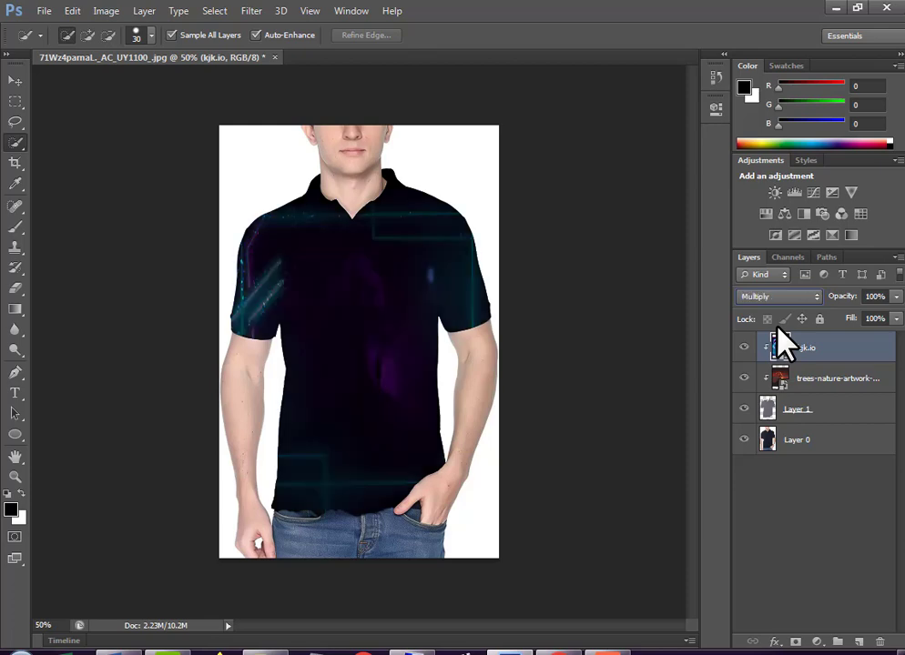
pyautogui.click(817, 349)
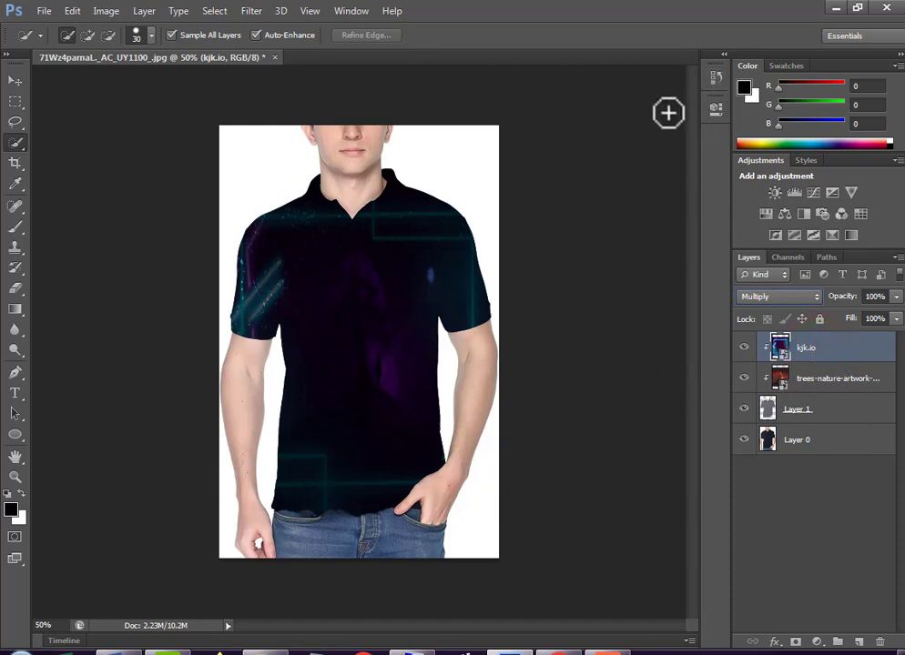
# Open the 7888 folder in Explorer and drag the abstract red background image into Photoshop.
pyautogui.click(836, 7)
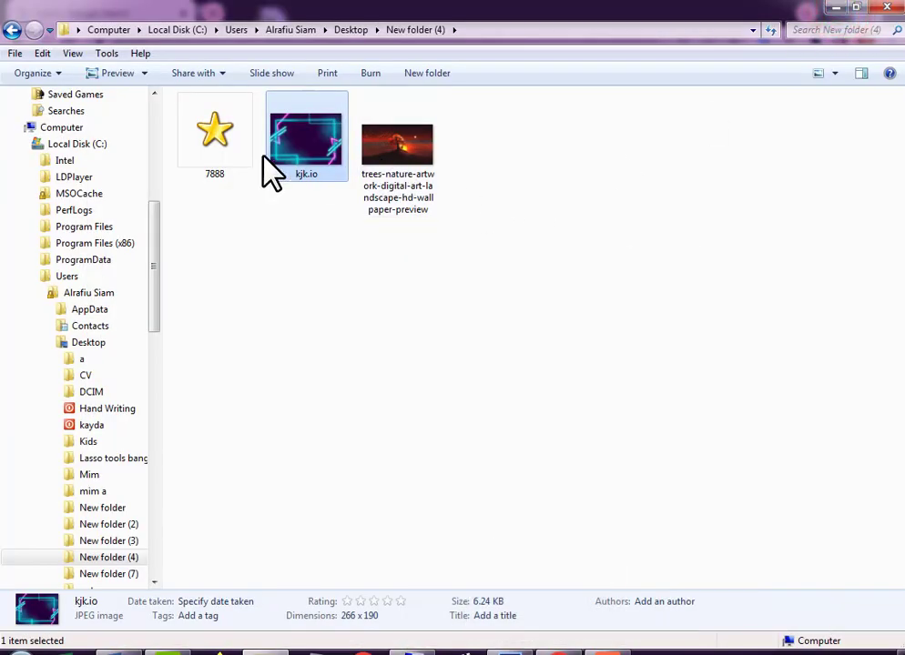
pyautogui.doubleClick(200, 141)
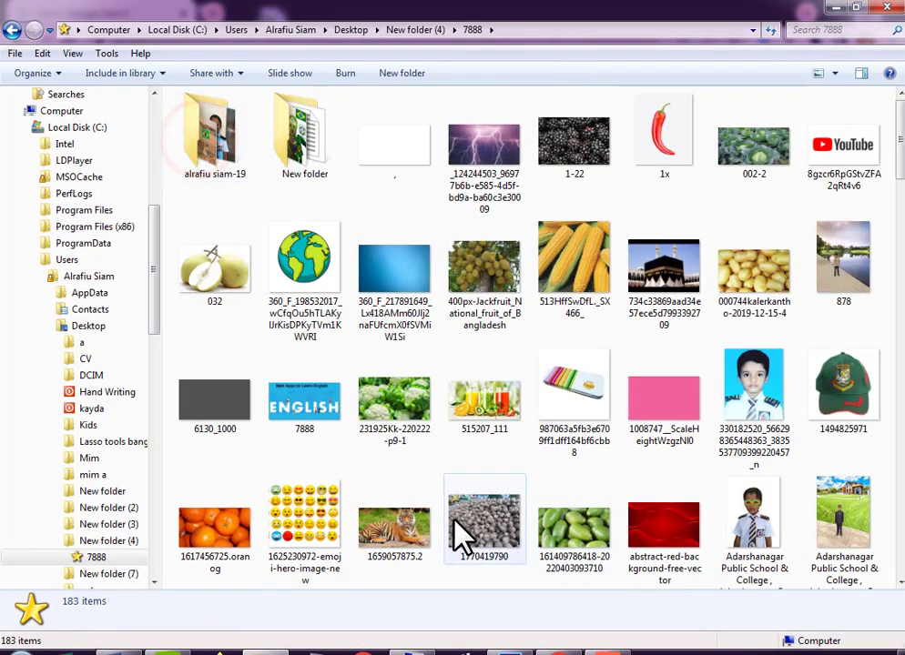
pyautogui.moveTo(651, 528)
pyautogui.mouseDown()
pyautogui.moveTo(572, 628)
pyautogui.moveTo(412, 458)
pyautogui.mouseUp()
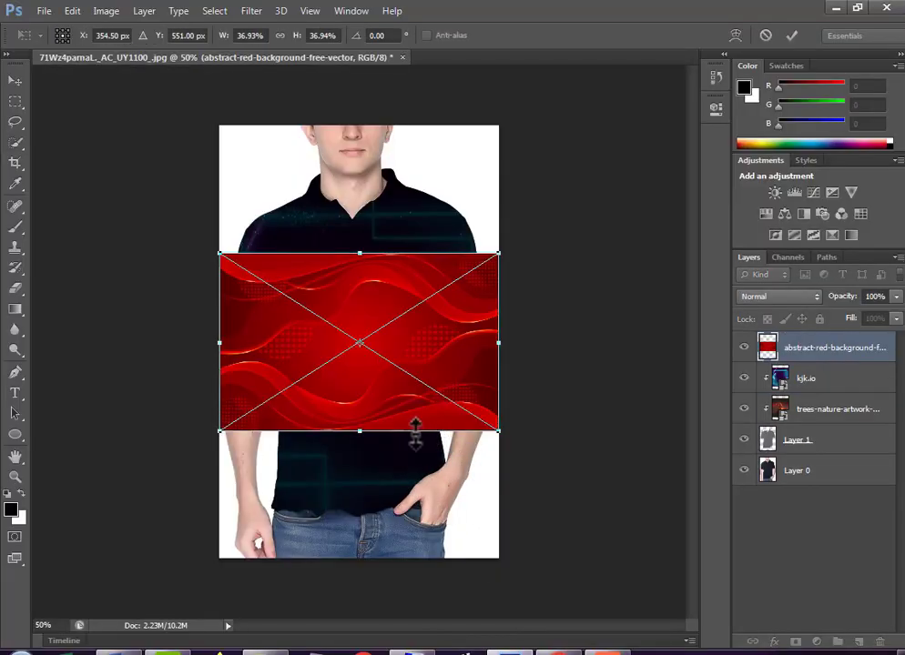
# Stretch the abstract red background over the shirt, commit it, and clip it to the shirt layer.
pyautogui.moveTo(360, 428); pyautogui.dragTo(376, 521)
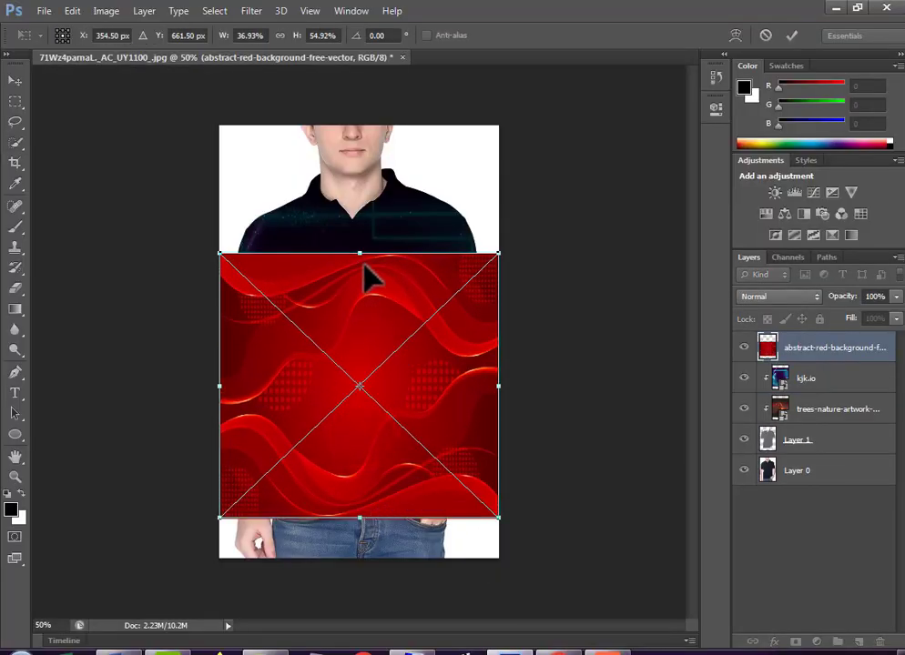
pyautogui.moveTo(359, 253); pyautogui.dragTo(366, 167)
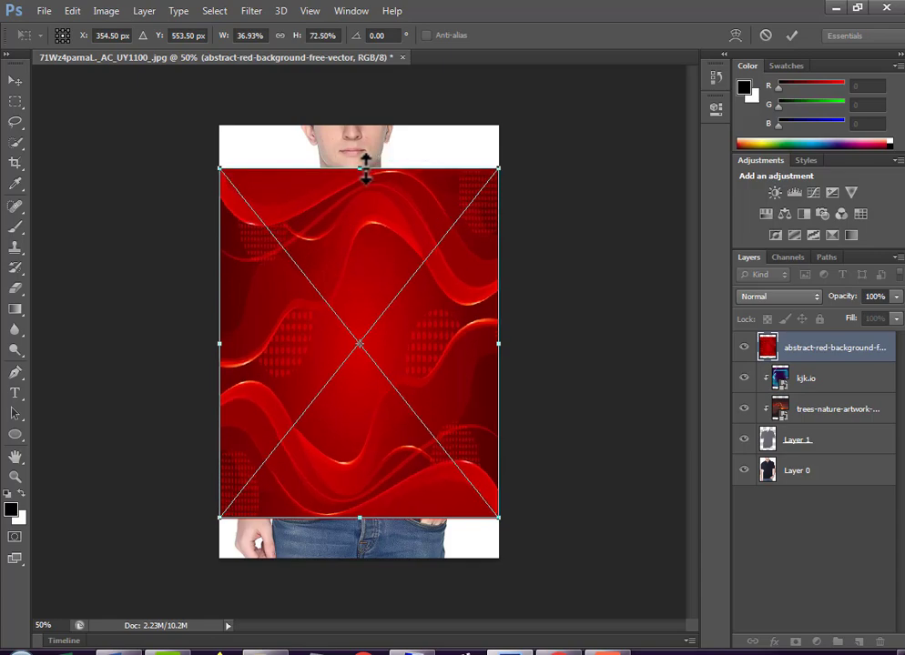
pyautogui.click(793, 35)
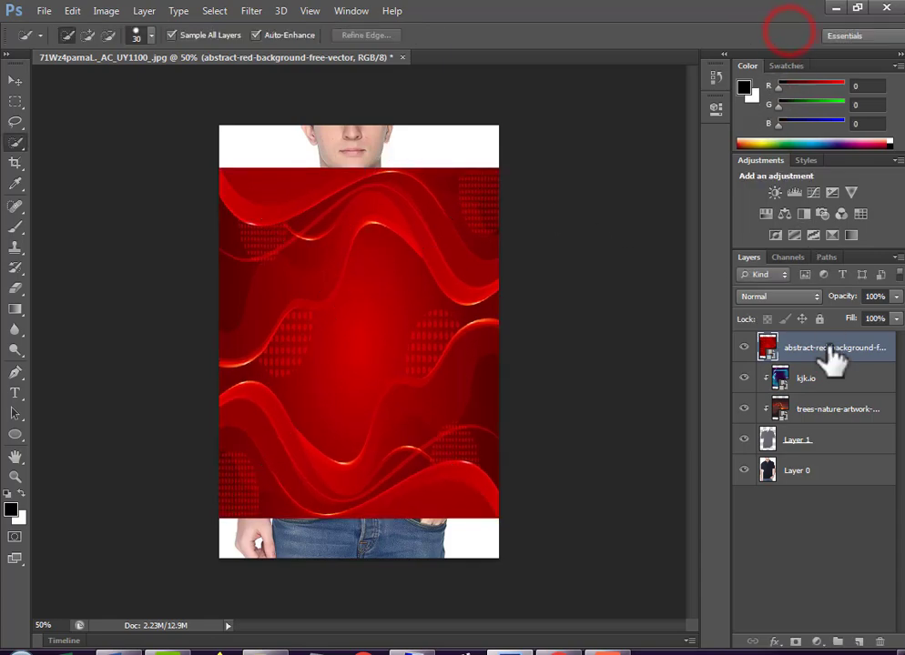
pyautogui.rightClick(826, 362)
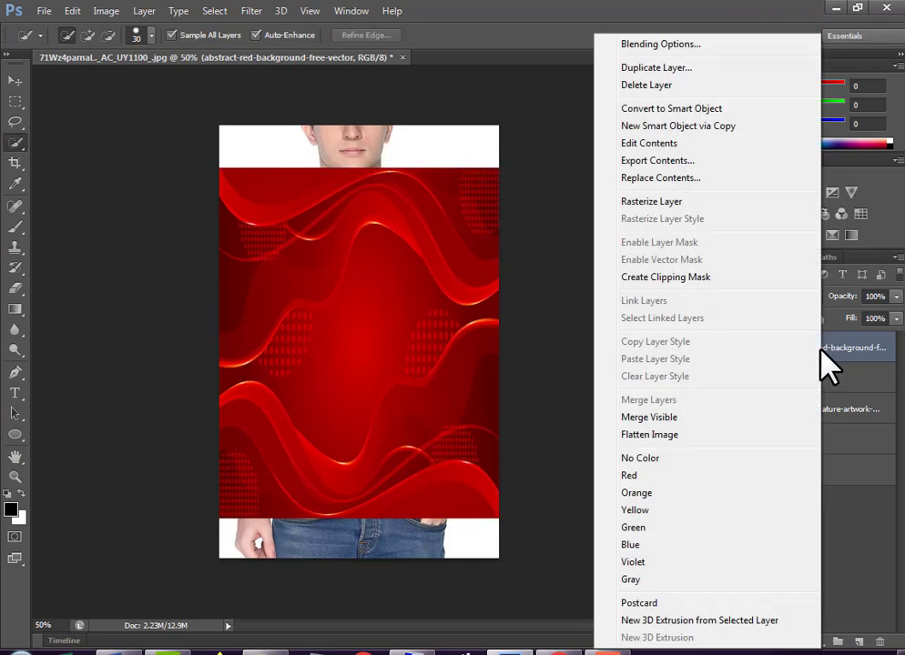
pyautogui.click(689, 295)
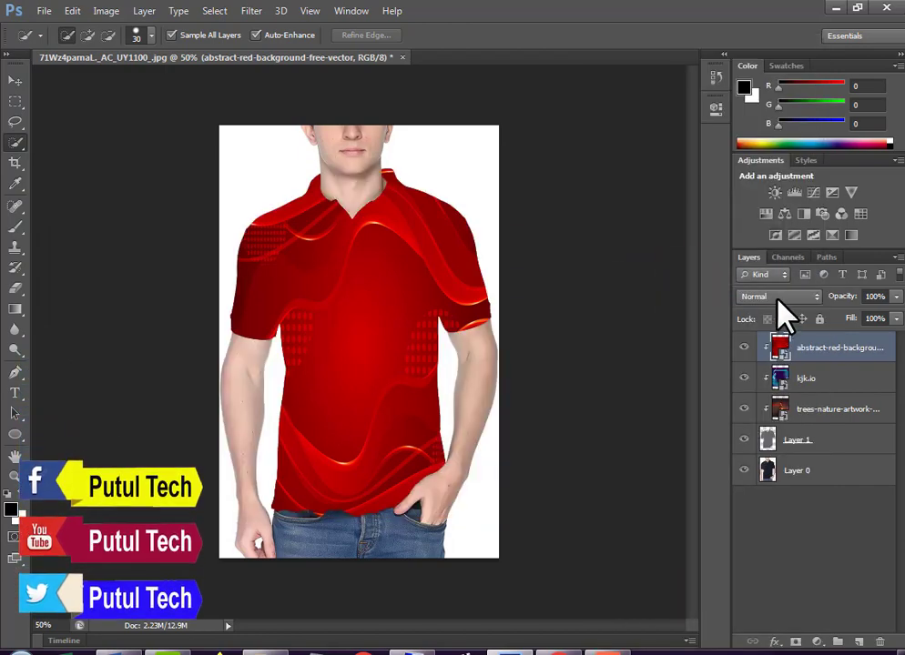
# Preview Difference, Vivid Light and neighbouring blend modes on the red artwork, ending on Screen.
pyautogui.click(816, 351)
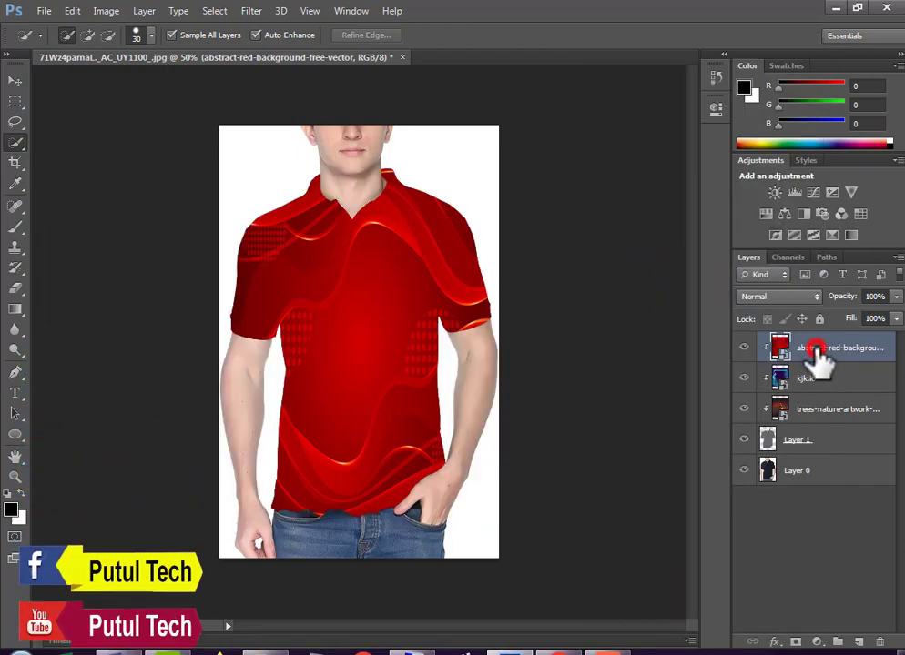
pyautogui.click(793, 298)
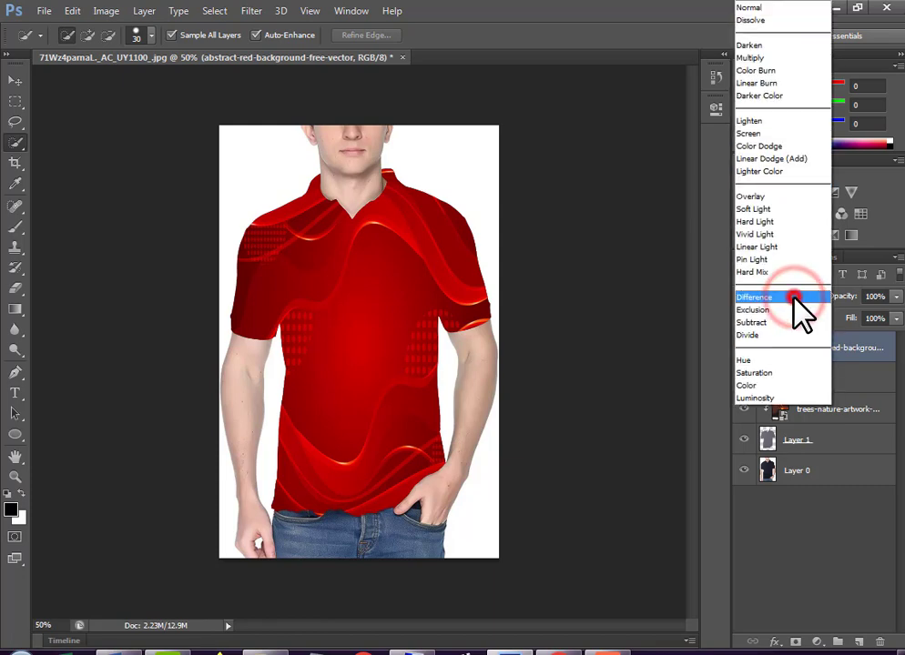
pyautogui.click(793, 298)
pyautogui.click(793, 297)
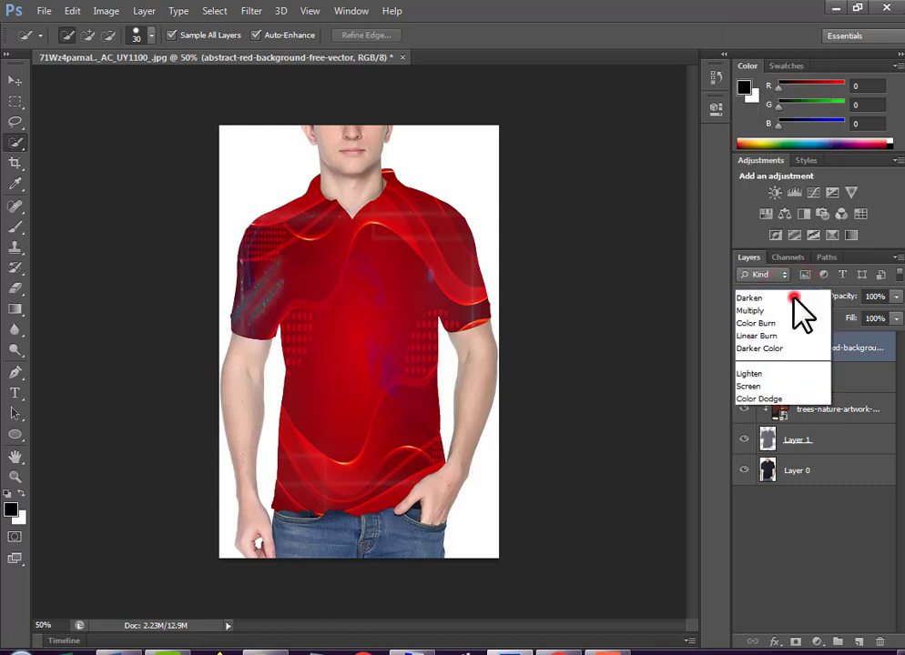
pyautogui.click(771, 240)
pyautogui.press('Up')
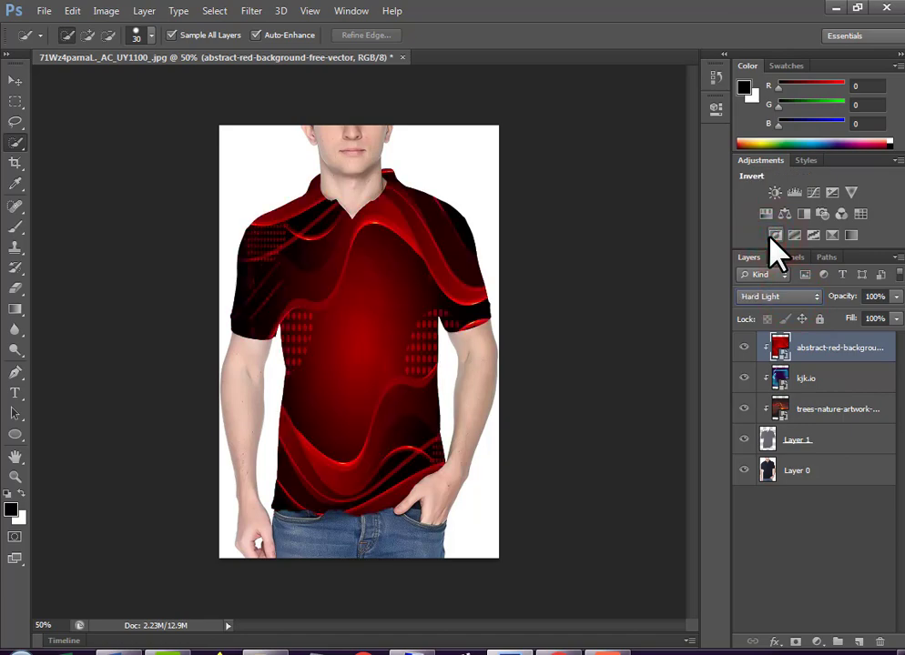
pyautogui.press('Up')
pyautogui.press('Up')
pyautogui.press('Up')
pyautogui.press('Up')
pyautogui.press('Up')
pyautogui.press('Up')
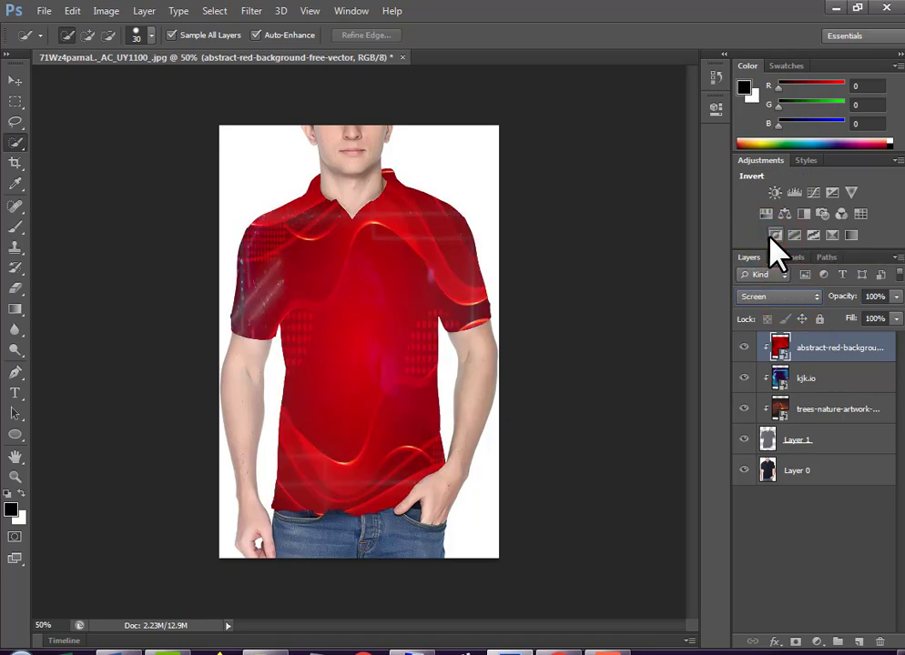
pyautogui.press('Up')
pyautogui.press('Up')
pyautogui.press('Up')
pyautogui.press('Up')
pyautogui.press('Up')
pyautogui.press('Up')
pyautogui.press('Up')
pyautogui.press('Up')
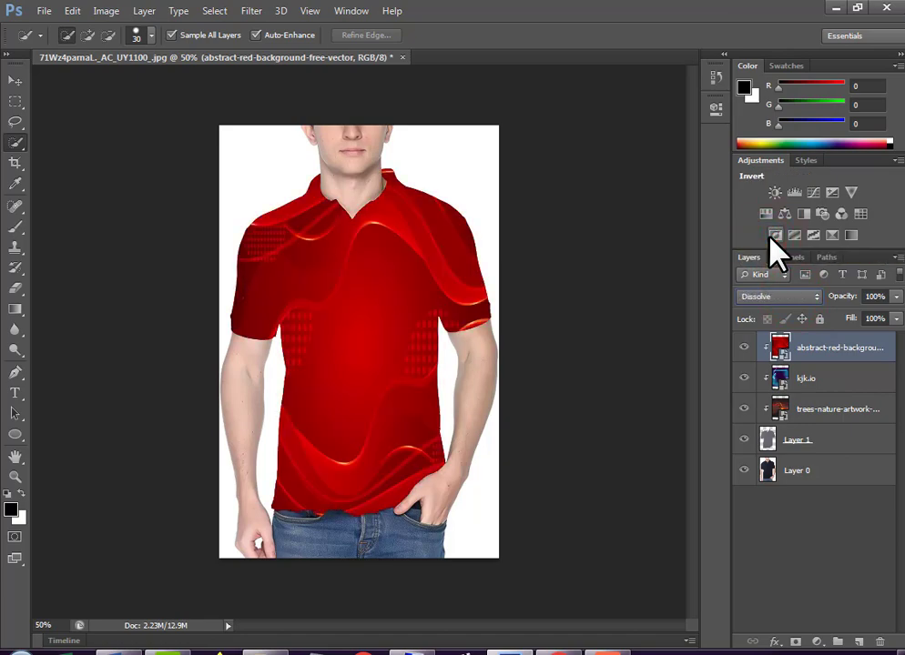
pyautogui.press('Down')
pyautogui.press('Down')
pyautogui.press('Down')
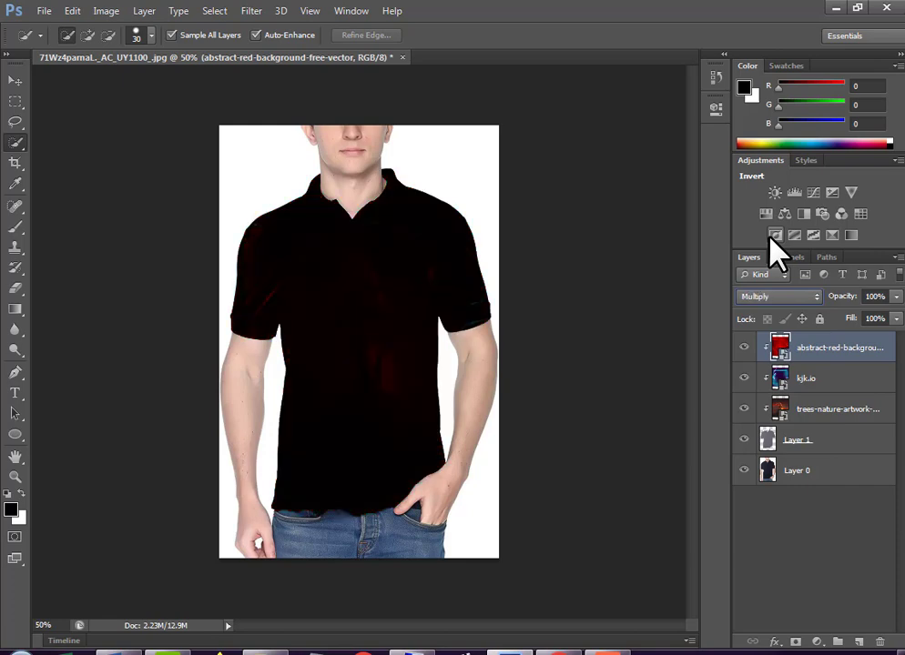
pyautogui.press('Down')
pyautogui.press('Down')
pyautogui.press('Down')
pyautogui.press('Down')
pyautogui.press('Down')
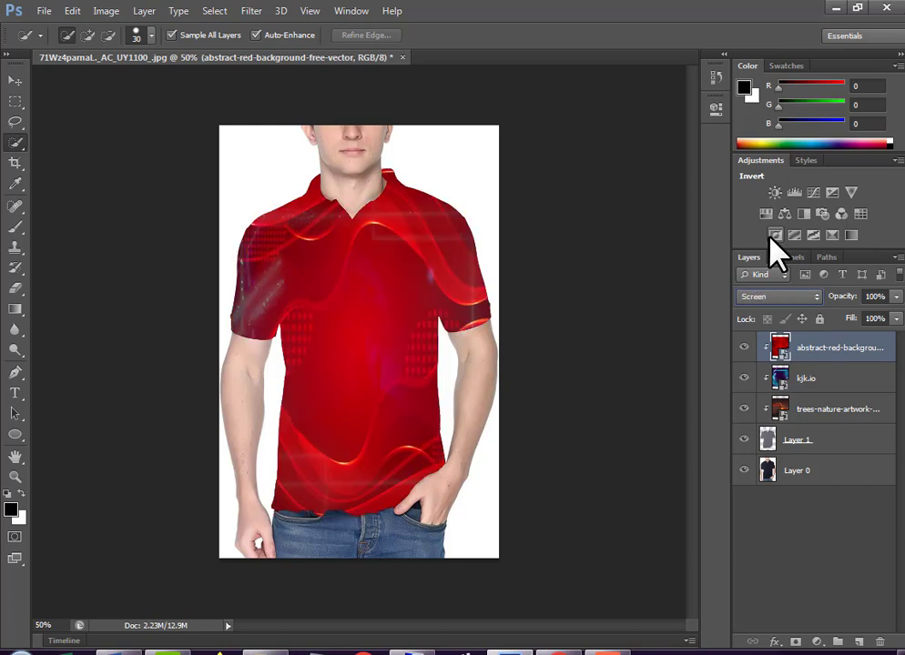
pyautogui.press('Down')
pyautogui.press('Up')
# Try Luminosity and Multiply, then settle on Exclusion blending for the red artwork.
pyautogui.click(784, 300)
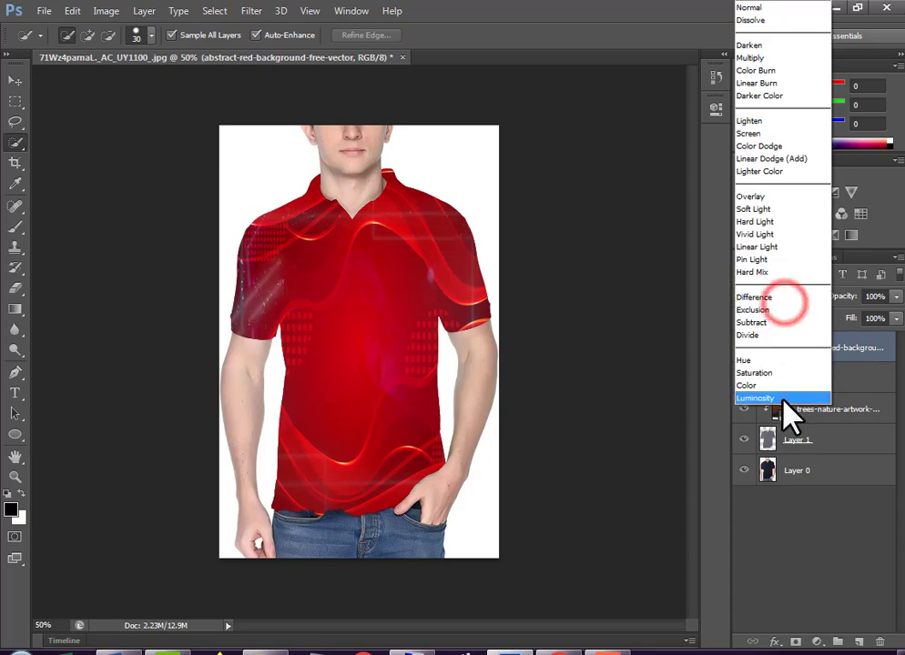
pyautogui.click(780, 397)
pyautogui.press('Up')
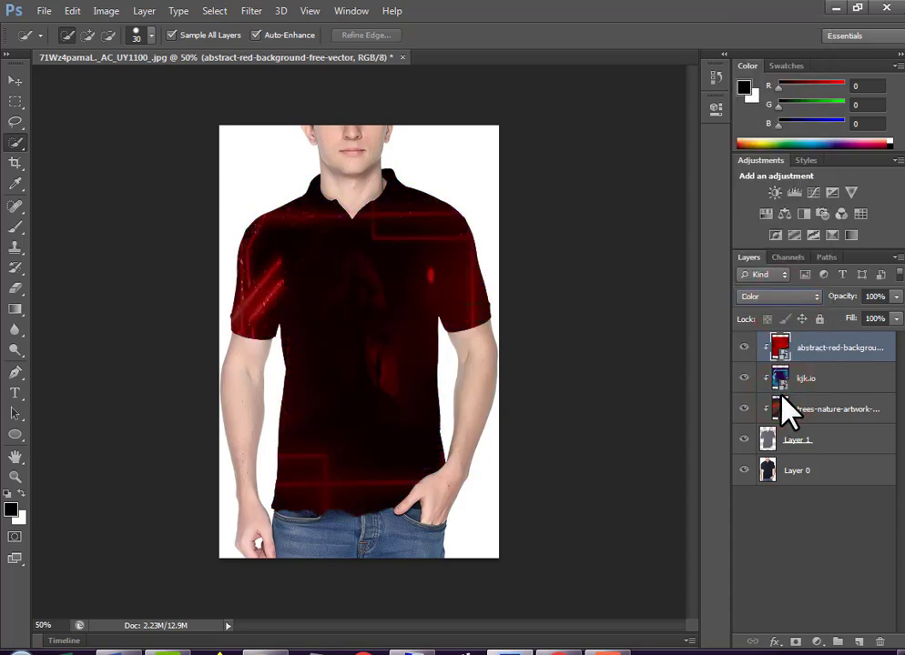
pyautogui.press('Up')
pyautogui.press('Up')
pyautogui.press('Up')
pyautogui.press('Up')
pyautogui.press('Up')
pyautogui.press('Up')
pyautogui.press('Up')
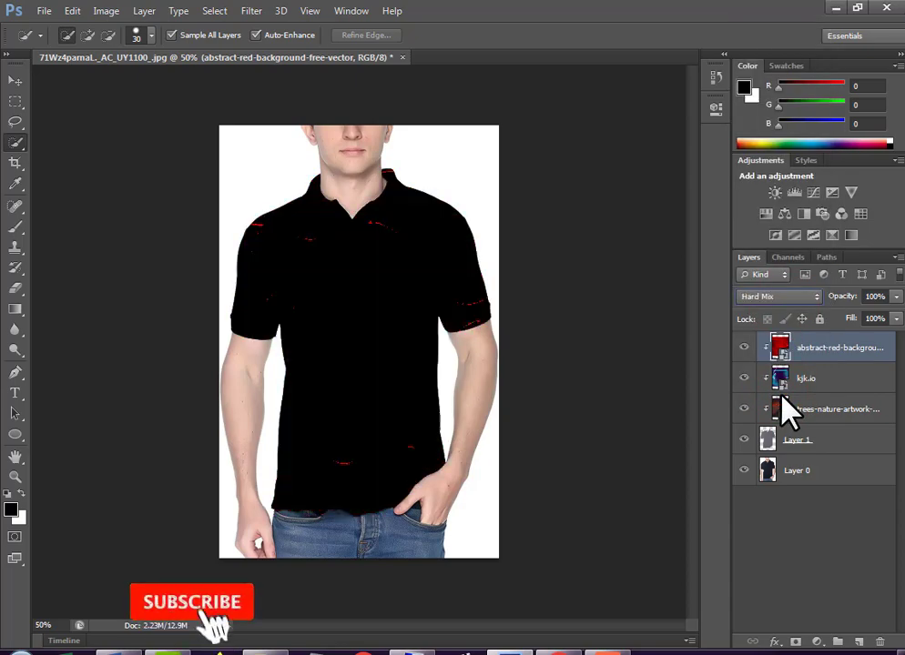
pyautogui.press('Up')
pyautogui.press('Up')
pyautogui.press('Up')
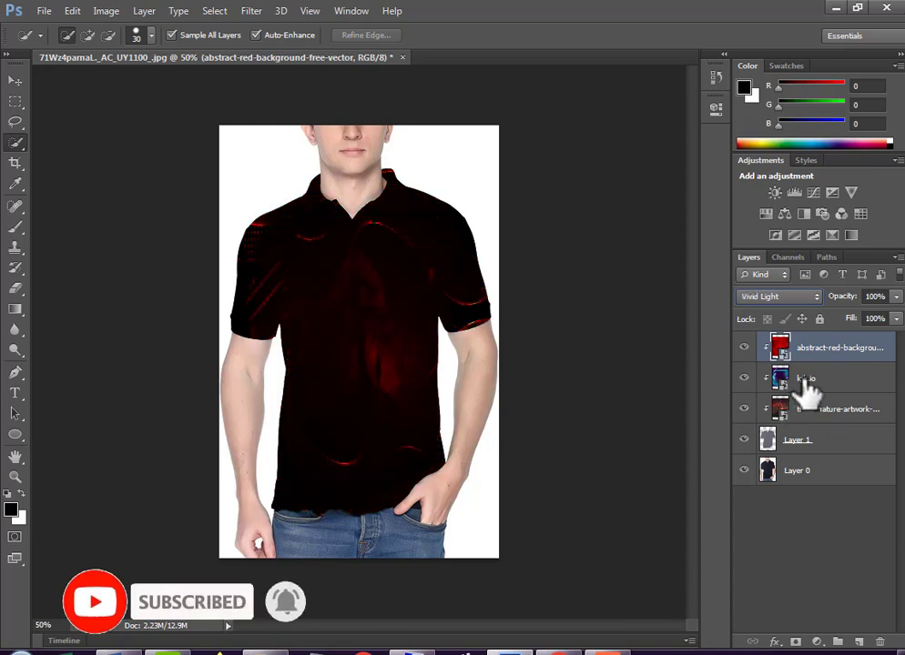
pyautogui.click(785, 296)
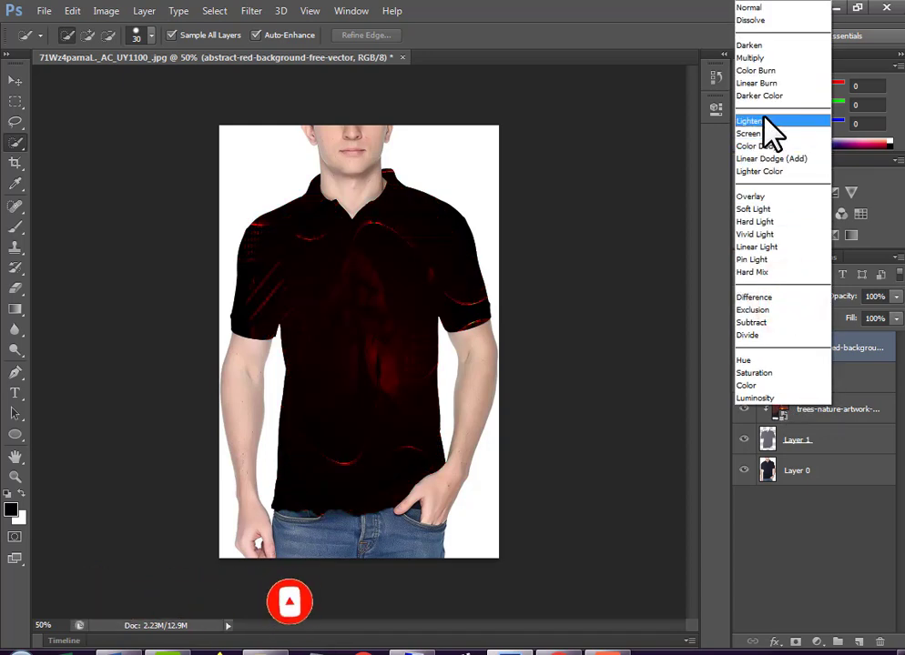
pyautogui.click(773, 59)
pyautogui.click(788, 296)
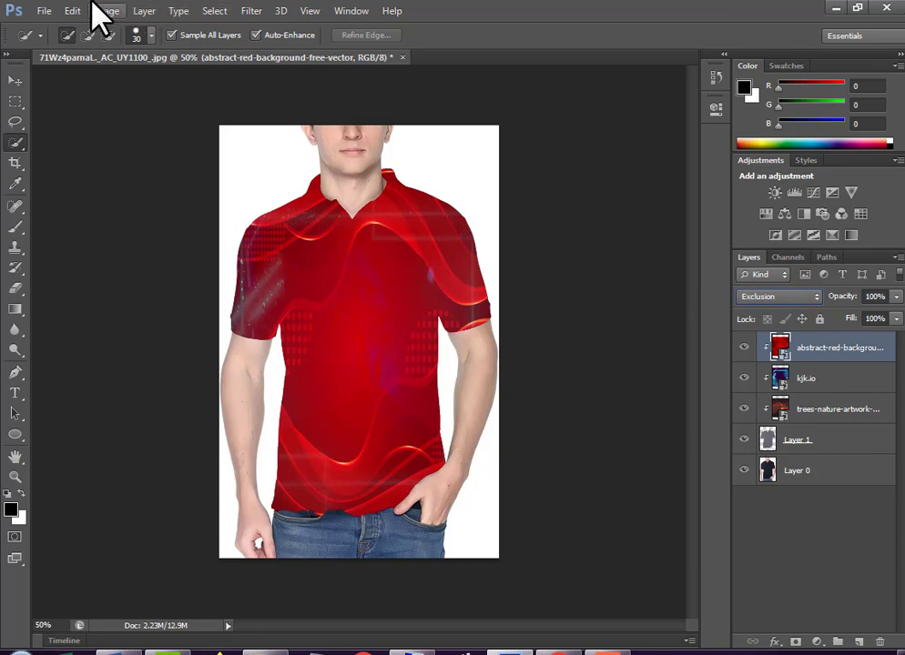
# Save As a JPEG file named a4 on the Desktop.
pyautogui.click(43, 11)
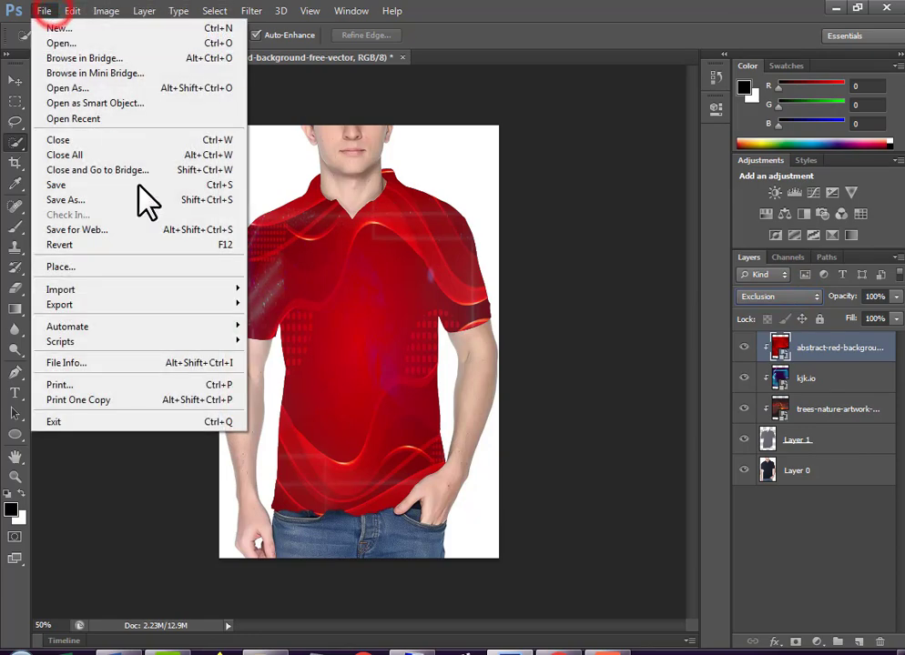
pyautogui.click(141, 200)
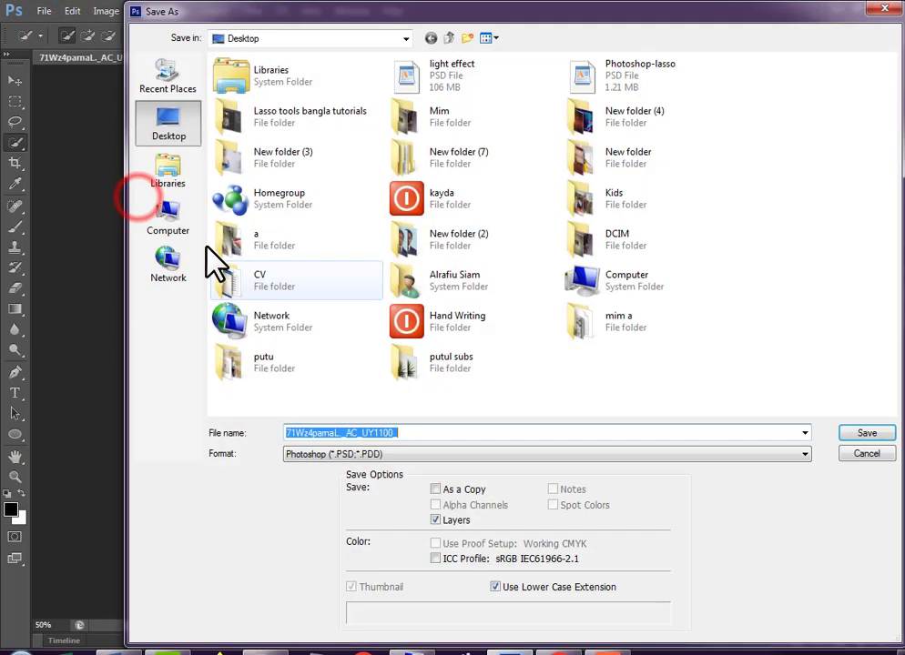
pyautogui.click(182, 134)
pyautogui.click(405, 453)
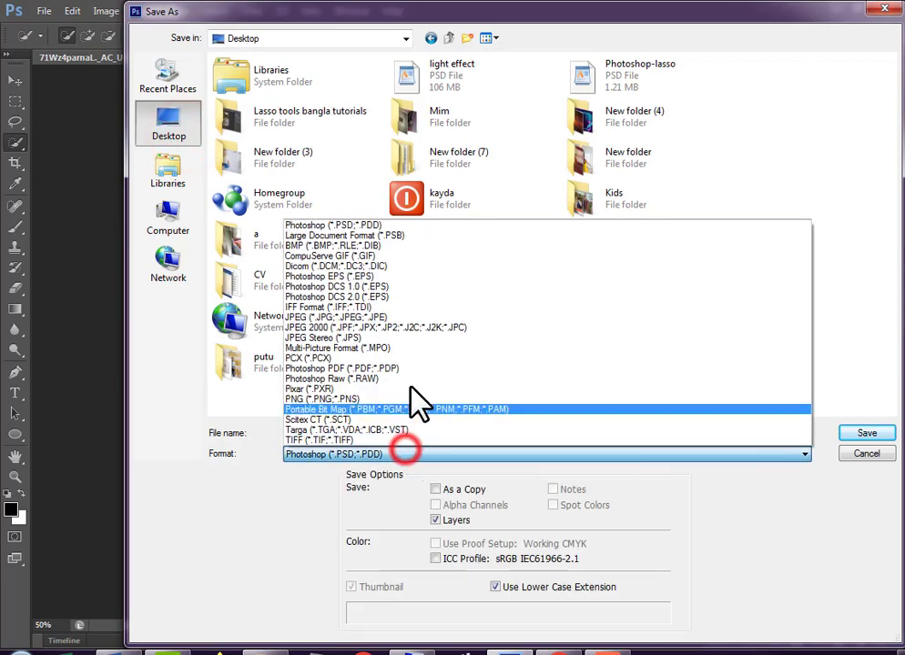
pyautogui.click(394, 316)
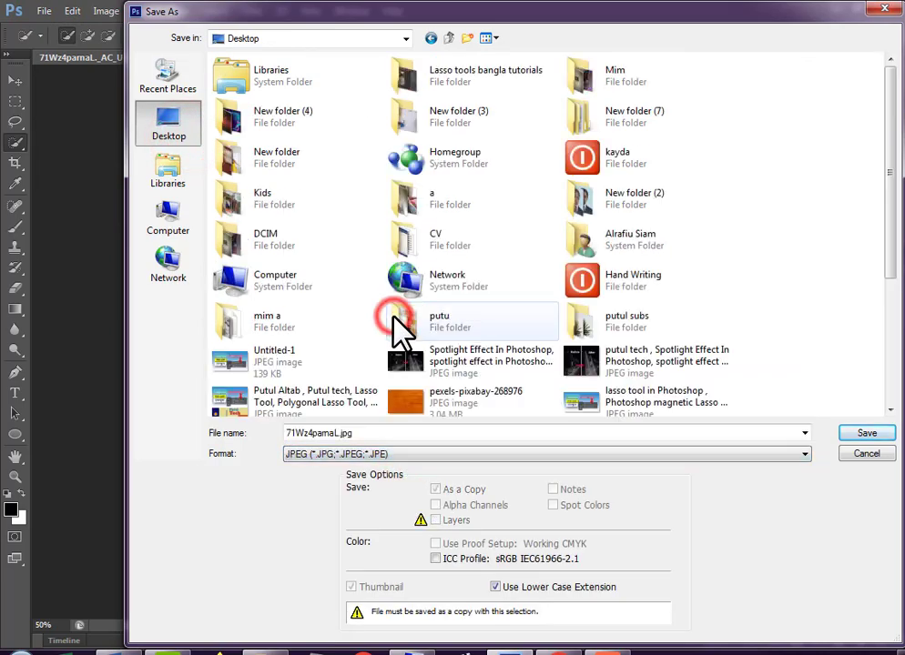
pyautogui.doubleClick(383, 433)
pyautogui.write('a4')
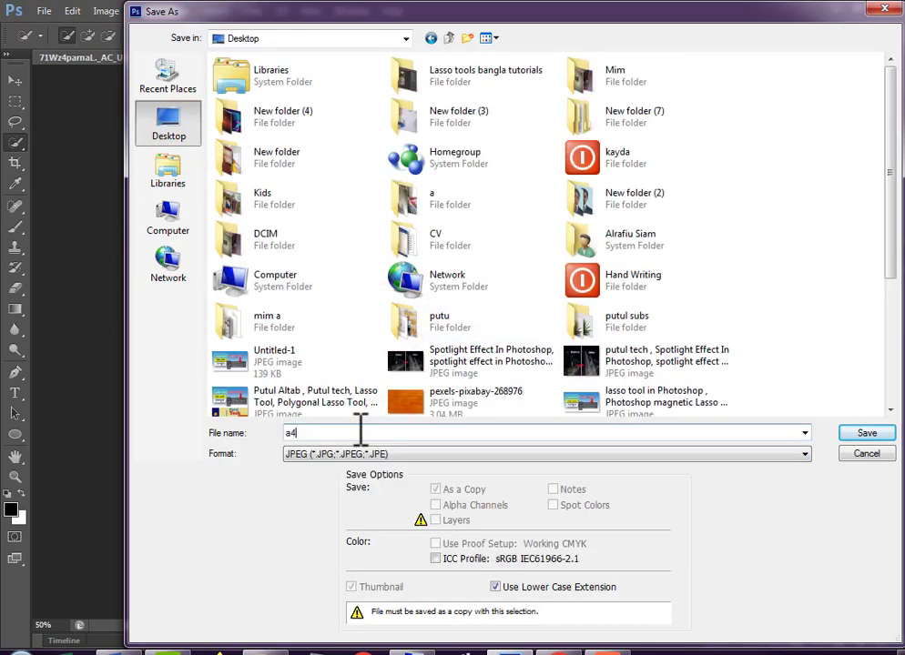
pyautogui.press('Return')
pyautogui.press('Return')
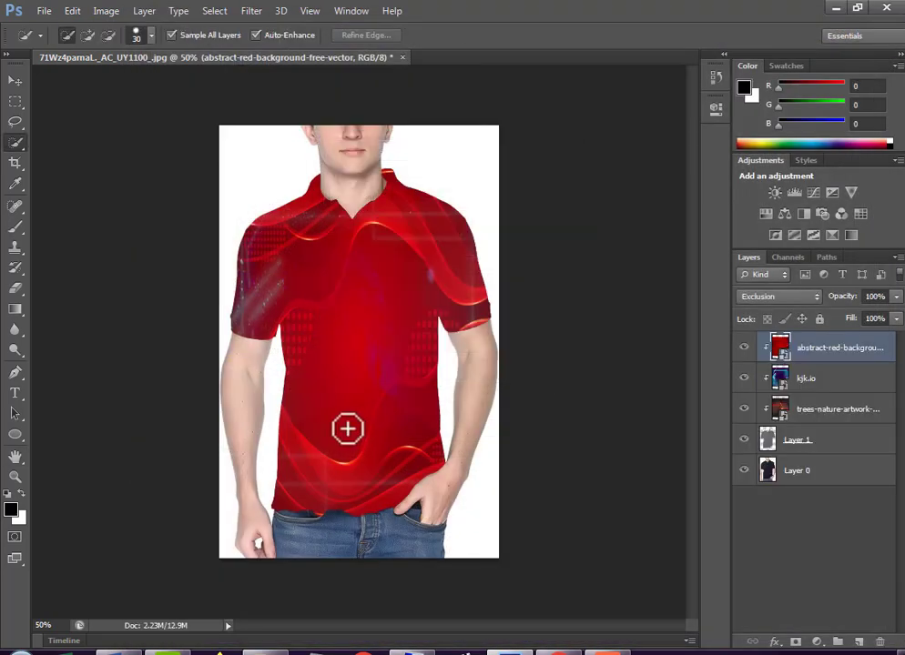